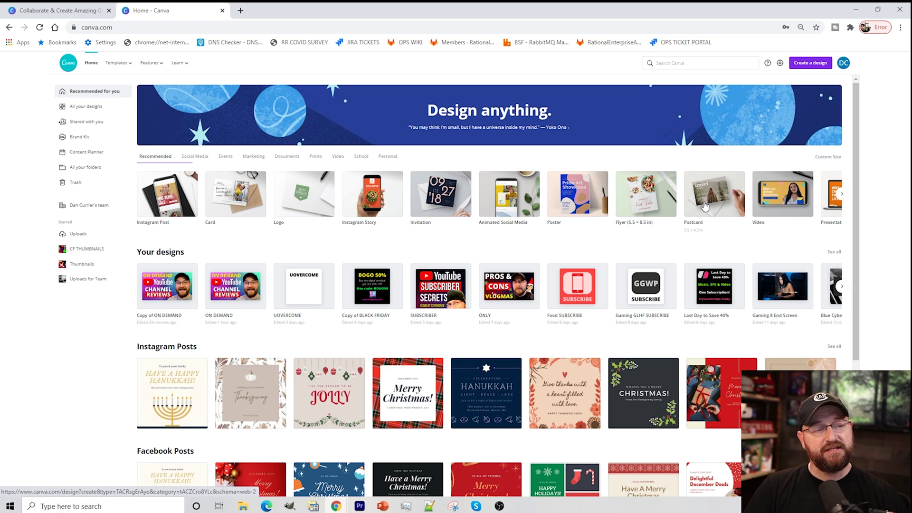
Browse the design types for Social Media, Events, Marketing, Documents and Prints
{"action": "left_click", "coordinate": [205, 161]}
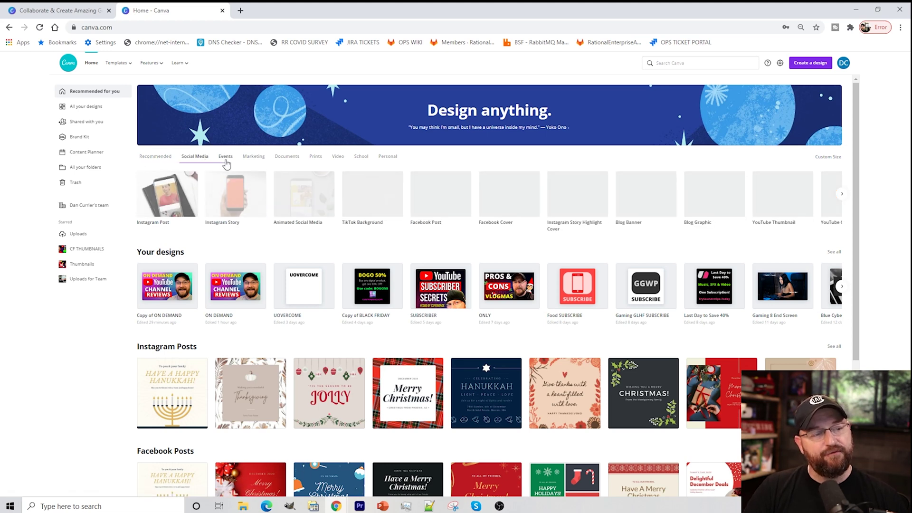
{"action": "left_click", "coordinate": [227, 158]}
{"action": "left_click", "coordinate": [254, 159]}
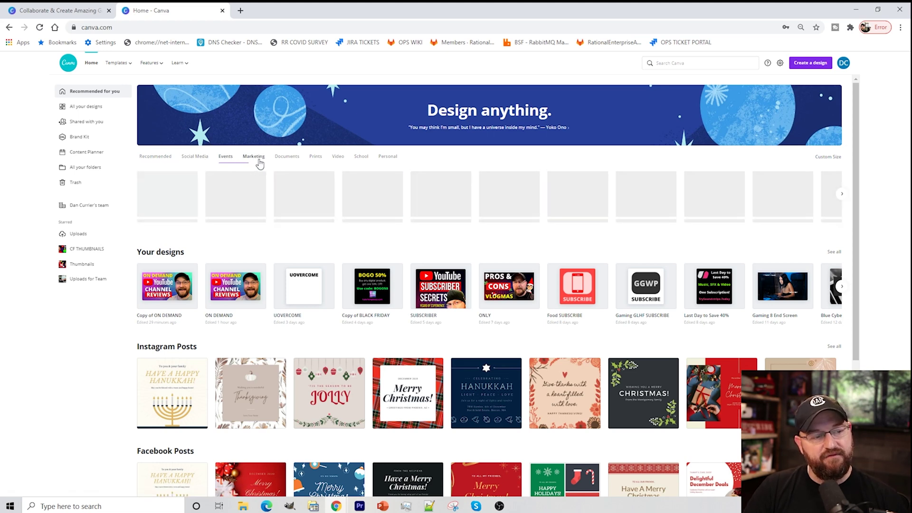
{"action": "left_click", "coordinate": [287, 158]}
{"action": "left_click", "coordinate": [316, 161]}
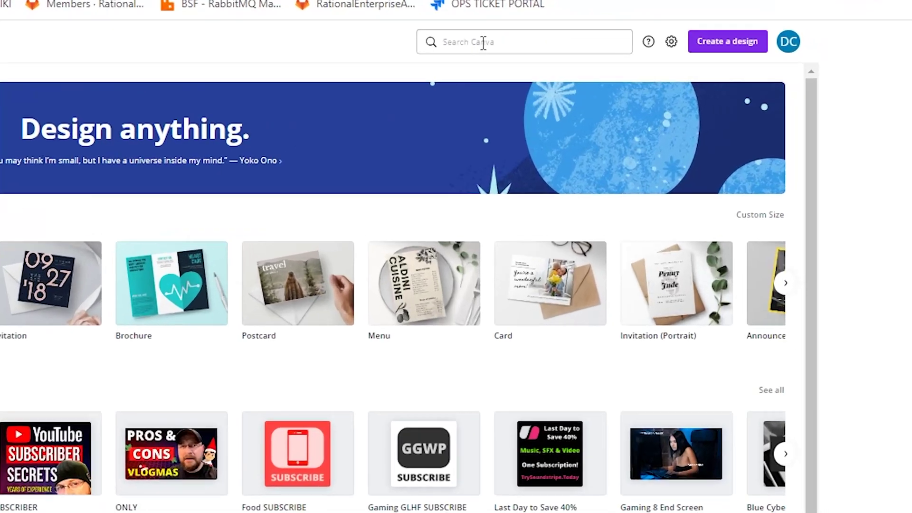
Search for "youtube thu" and open the suggested Music YouTube Thumbnail templates
{"action": "left_click", "coordinate": [677, 63]}
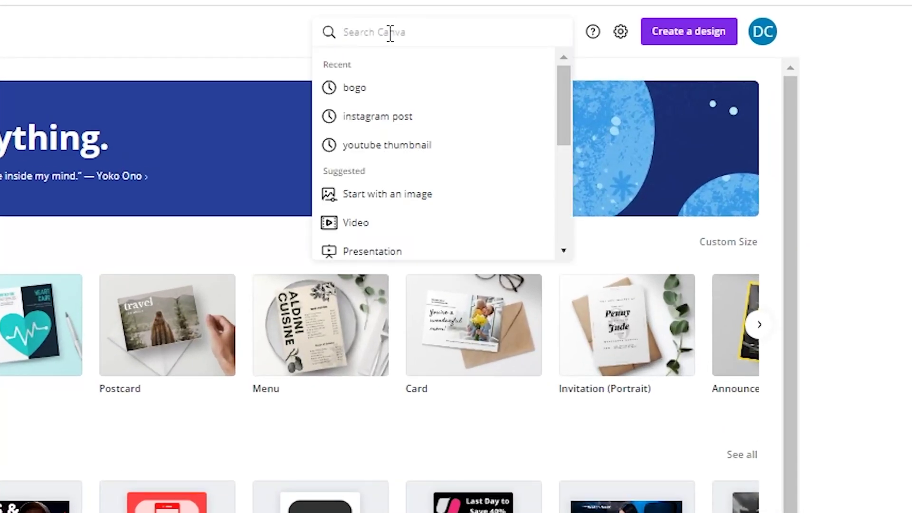
{"action": "type", "text": "youtube thu"}
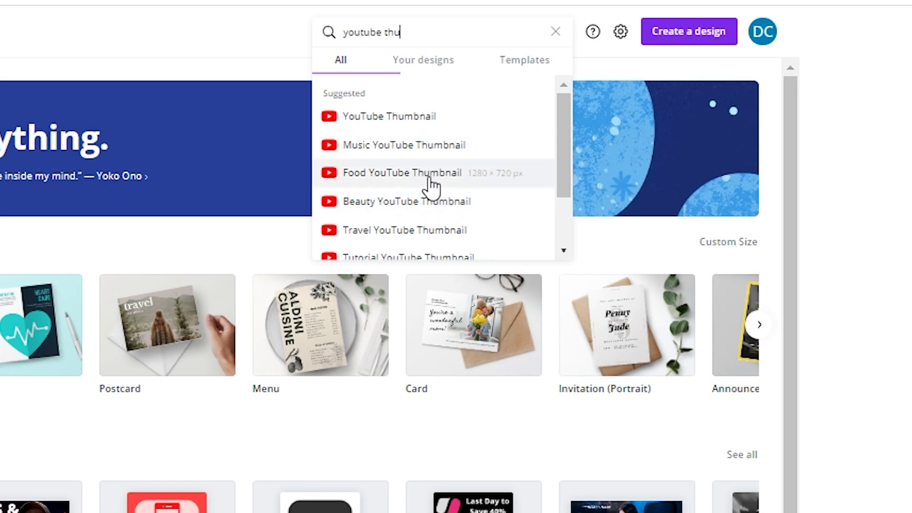
{"action": "left_click", "coordinate": [383, 147]}
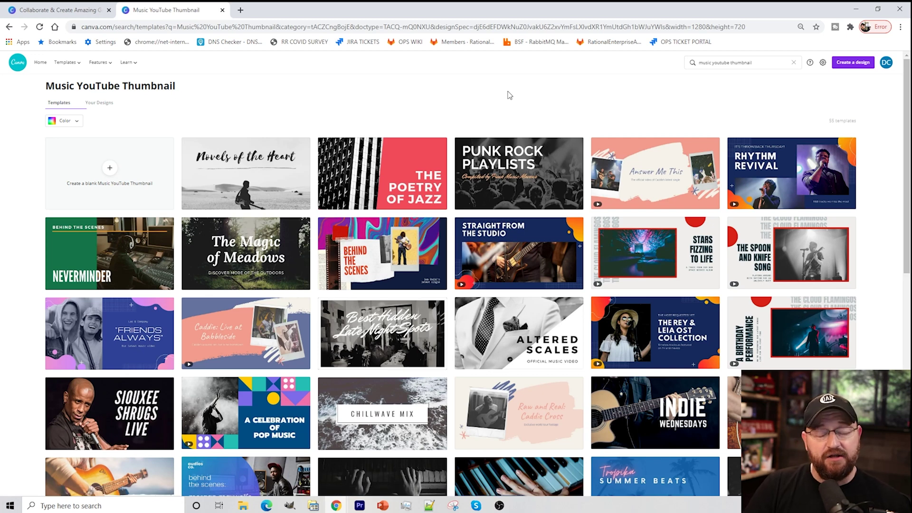
Create a blank Music YouTube Thumbnail, apply "The Rey & Leia OST Collection" template and select its text group
{"action": "left_click", "coordinate": [162, 158]}
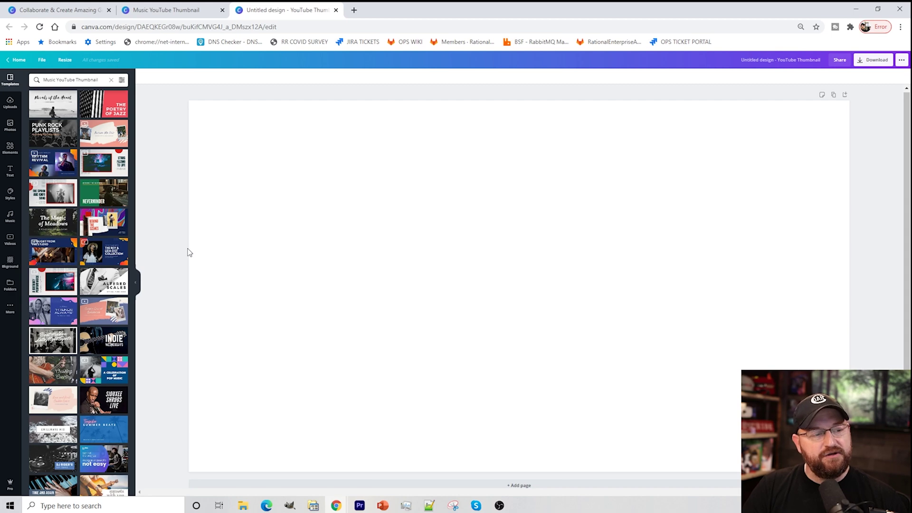
{"action": "left_click", "coordinate": [103, 256]}
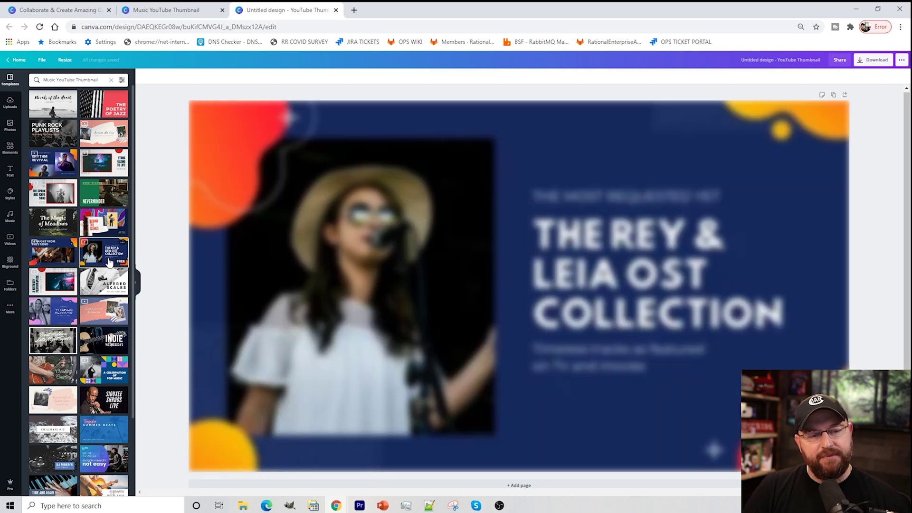
{"action": "left_click", "coordinate": [587, 198]}
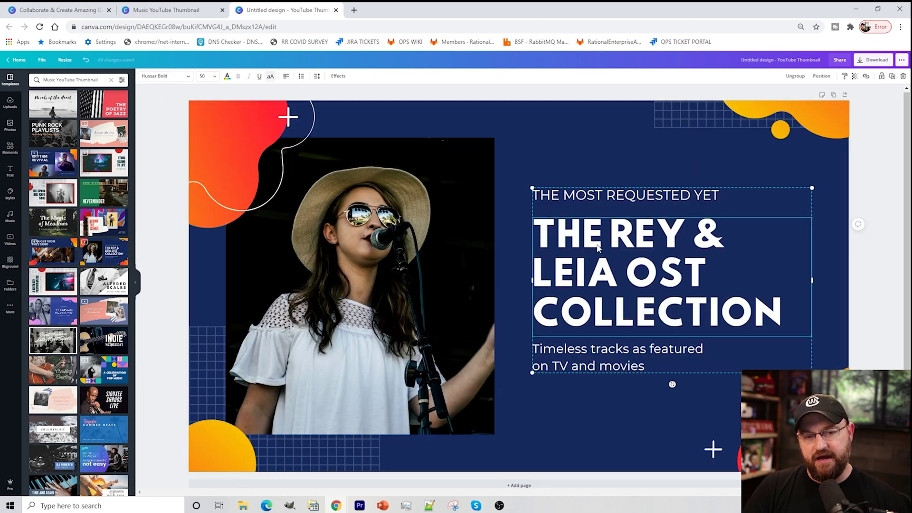
Recolor the upper-left gradient blob, replacing its red with dark blue and its yellow with red
{"action": "left_click", "coordinate": [254, 118]}
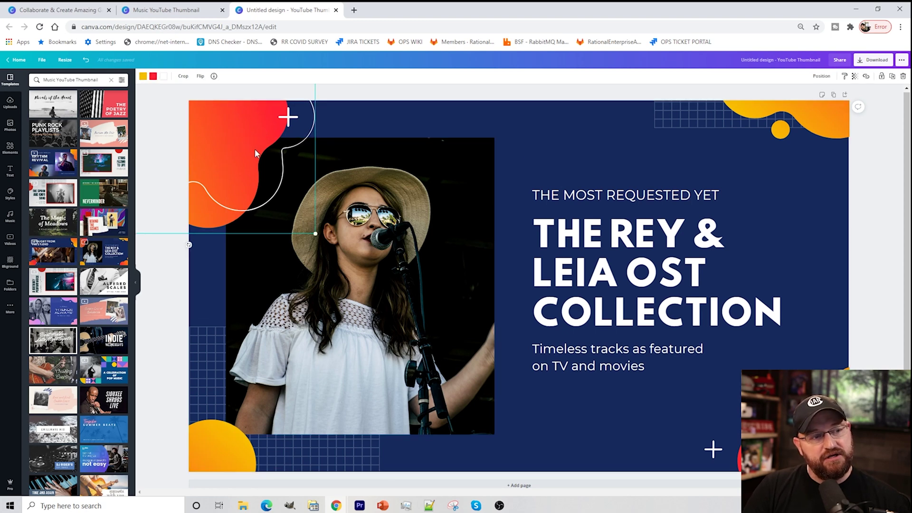
{"action": "left_click", "coordinate": [153, 76]}
{"action": "left_click", "coordinate": [120, 231]}
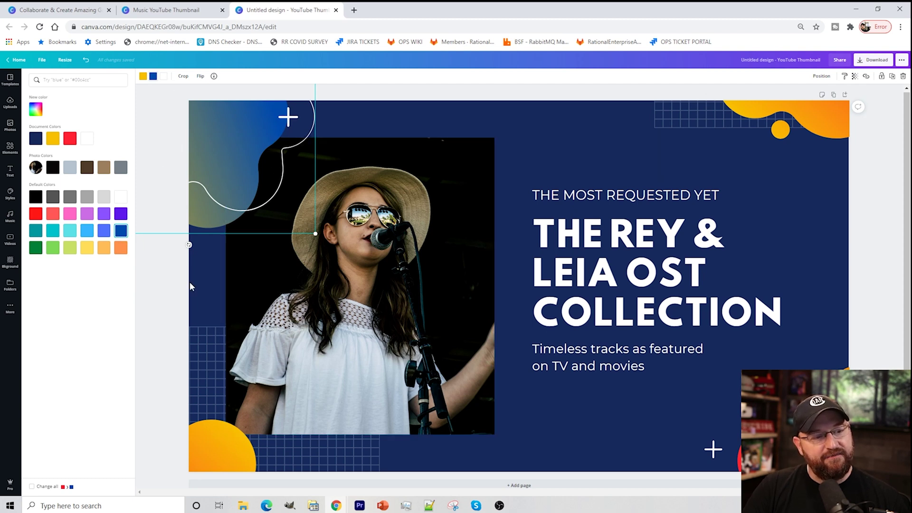
{"action": "left_click", "coordinate": [72, 142]}
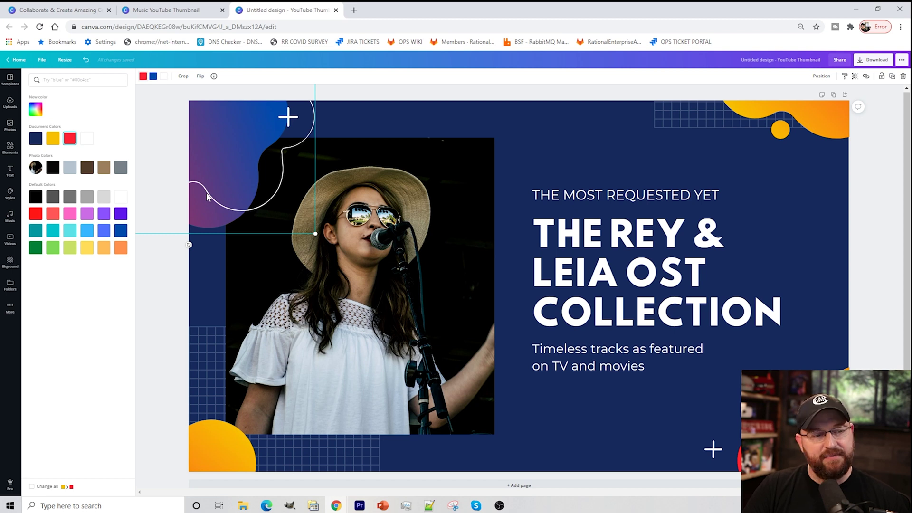
Replace the yellow in the lower-left gradient shape with violet
{"action": "left_click", "coordinate": [225, 450]}
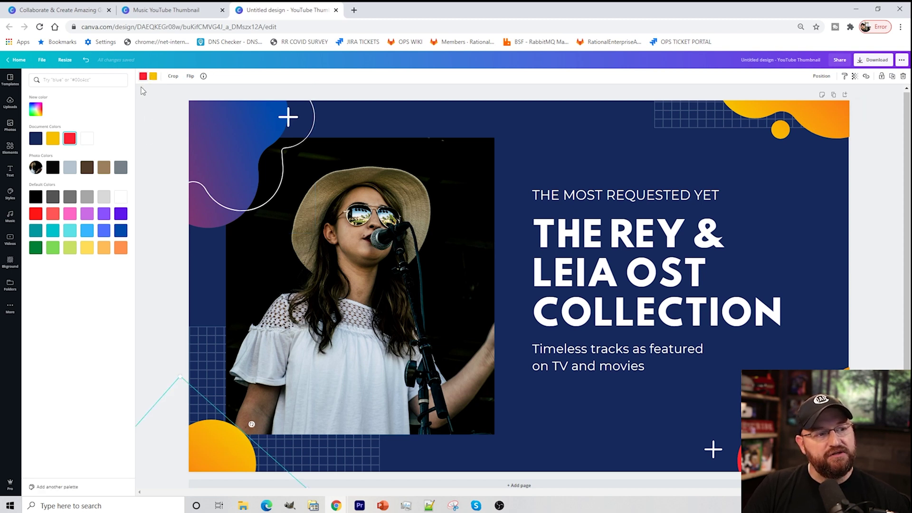
{"action": "left_click", "coordinate": [153, 77]}
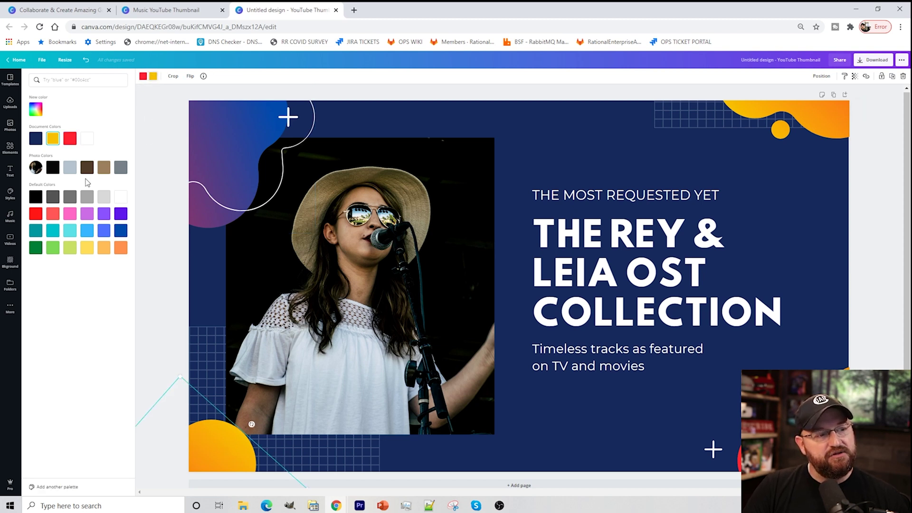
{"action": "left_click", "coordinate": [121, 214]}
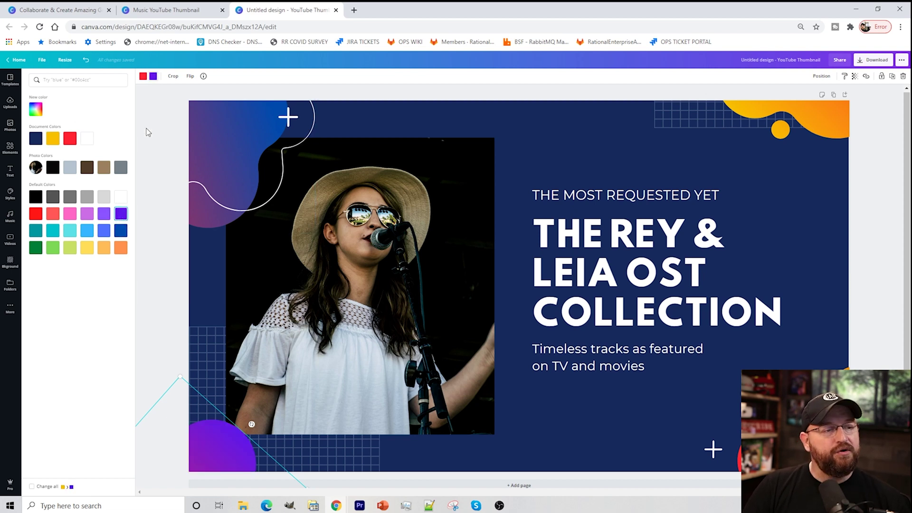
Return to the home page, search for YouTube Thumbnail and create a blank thumbnail design
{"action": "left_click", "coordinate": [19, 60]}
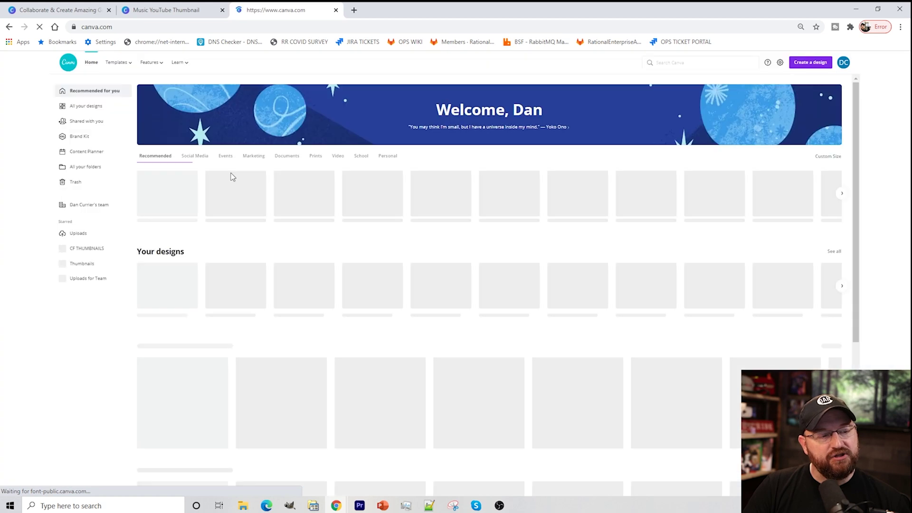
{"action": "left_click", "coordinate": [689, 61]}
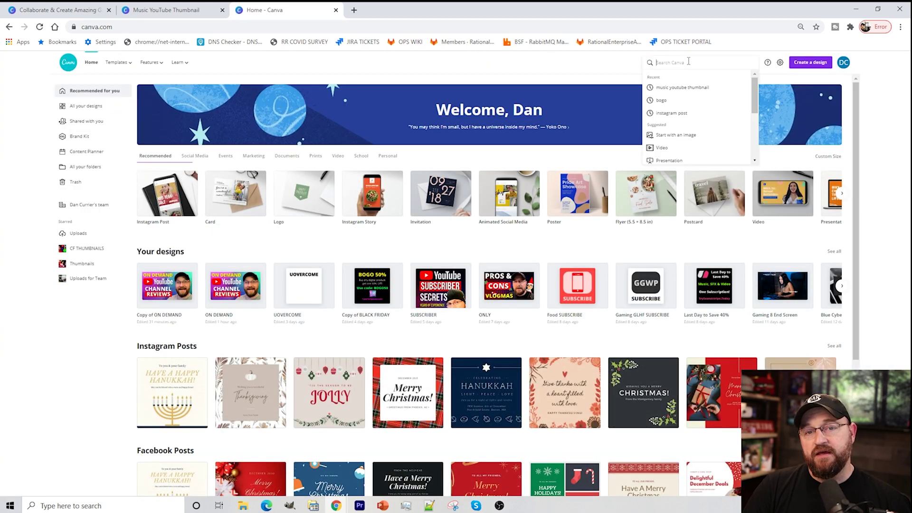
{"action": "type", "text": "youtub"}
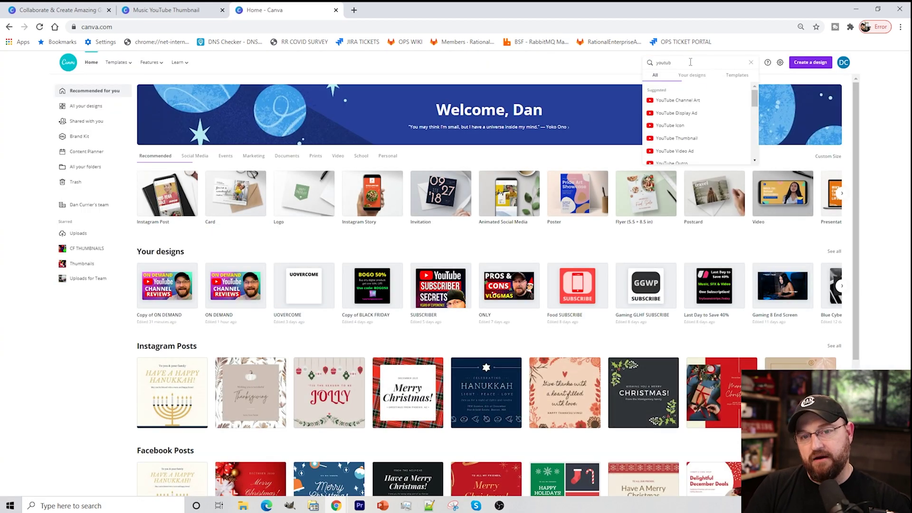
{"action": "left_click", "coordinate": [694, 139]}
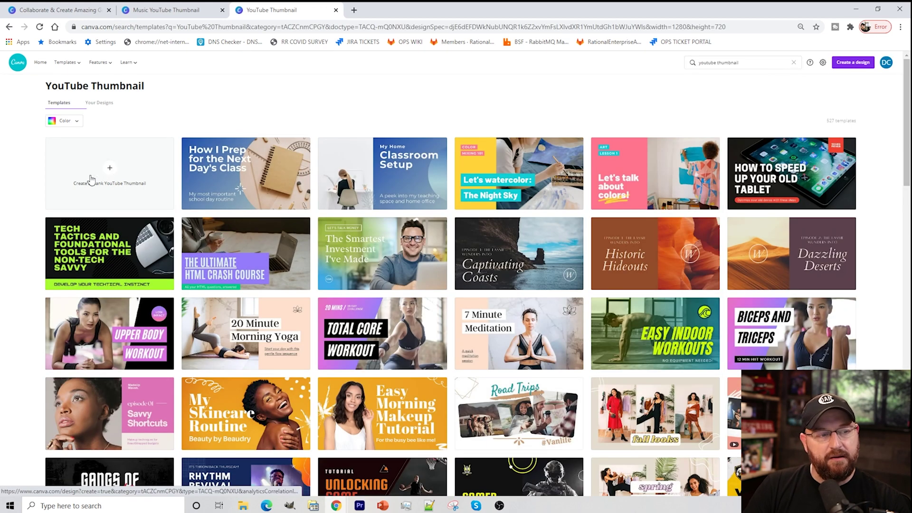
{"action": "left_click", "coordinate": [95, 180]}
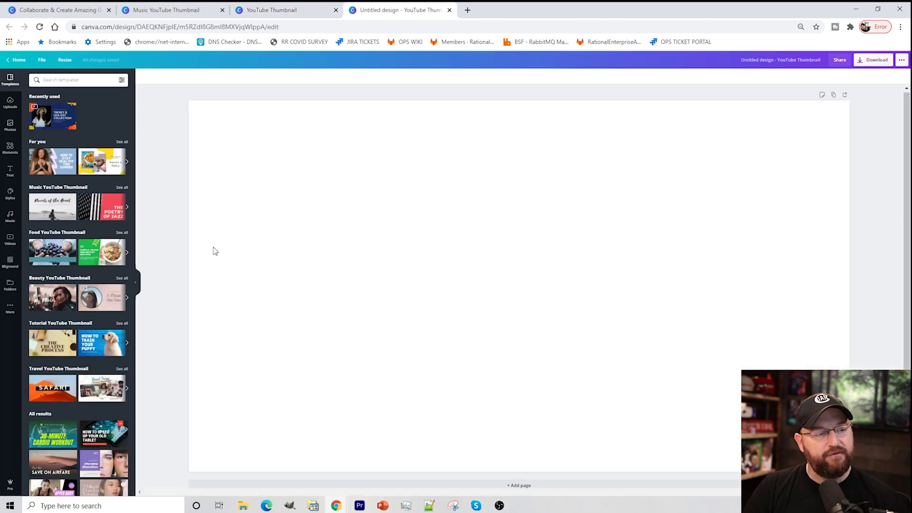
Try the night city landscape and the pink-to-teal polygon gradient as the thumbnail background
{"action": "left_click", "coordinate": [10, 261]}
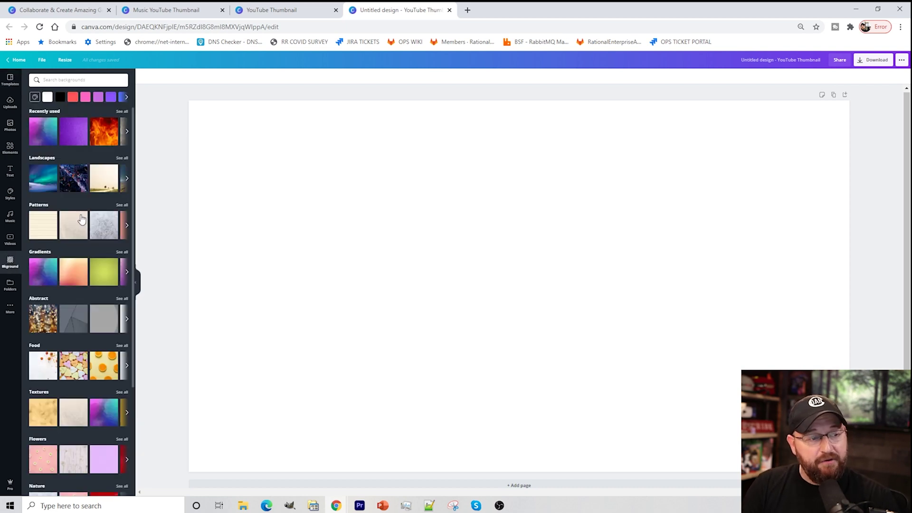
{"action": "left_click", "coordinate": [79, 185]}
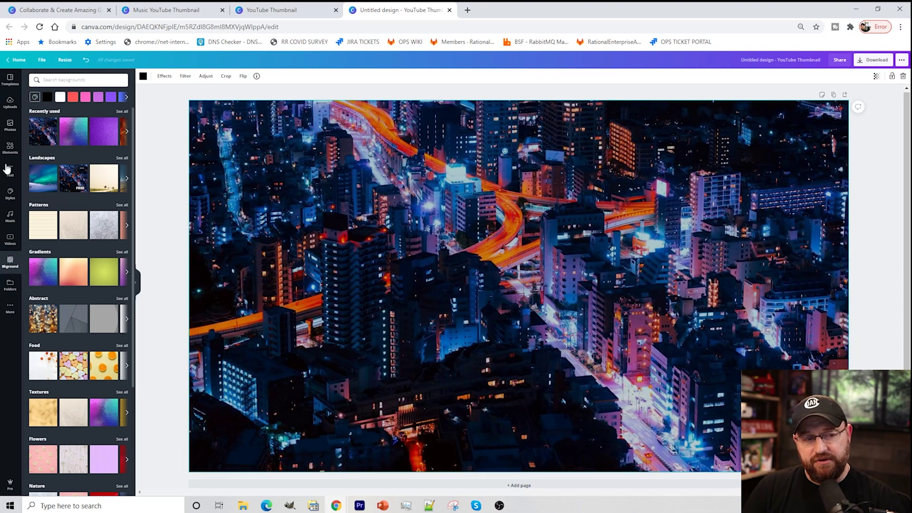
{"action": "left_click", "coordinate": [46, 279]}
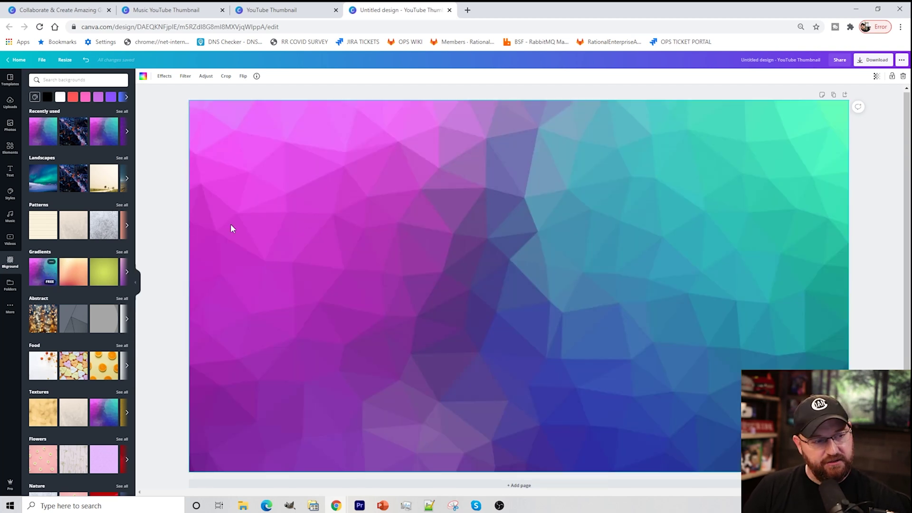
Insert the green hexagon image from the uploads and replace the thumbnail background with it
{"action": "left_click", "coordinate": [10, 102]}
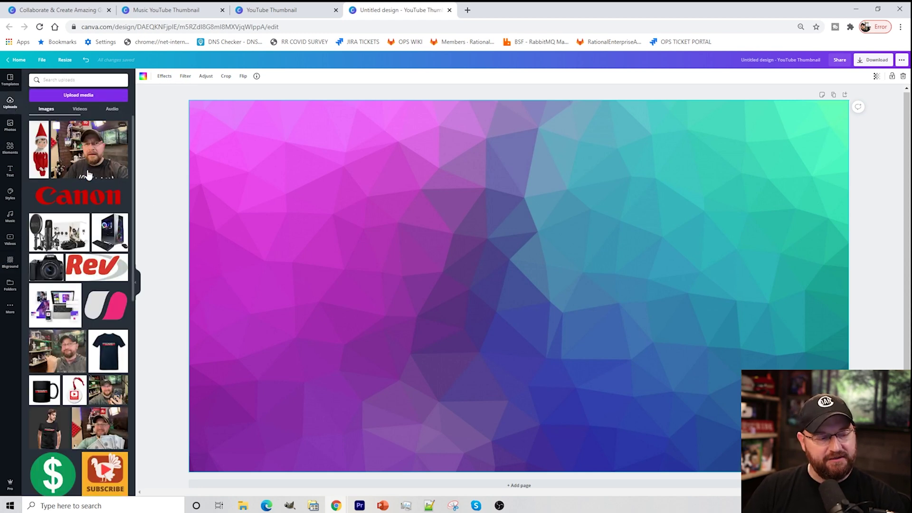
{"action": "scroll", "coordinate": [88, 175], "scroll_direction": "down", "scroll_amount": 15}
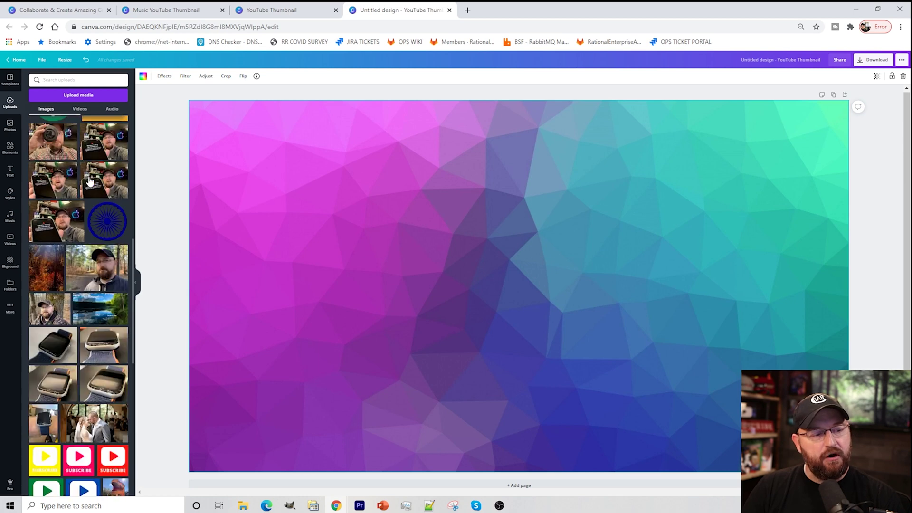
{"action": "scroll", "coordinate": [90, 184], "scroll_direction": "down", "scroll_amount": 3}
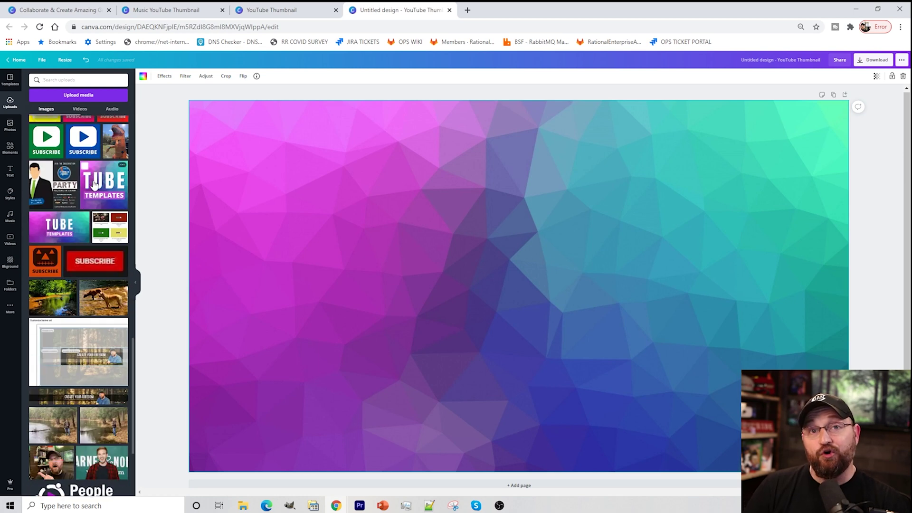
{"action": "scroll", "coordinate": [72, 200], "scroll_direction": "down", "scroll_amount": 6}
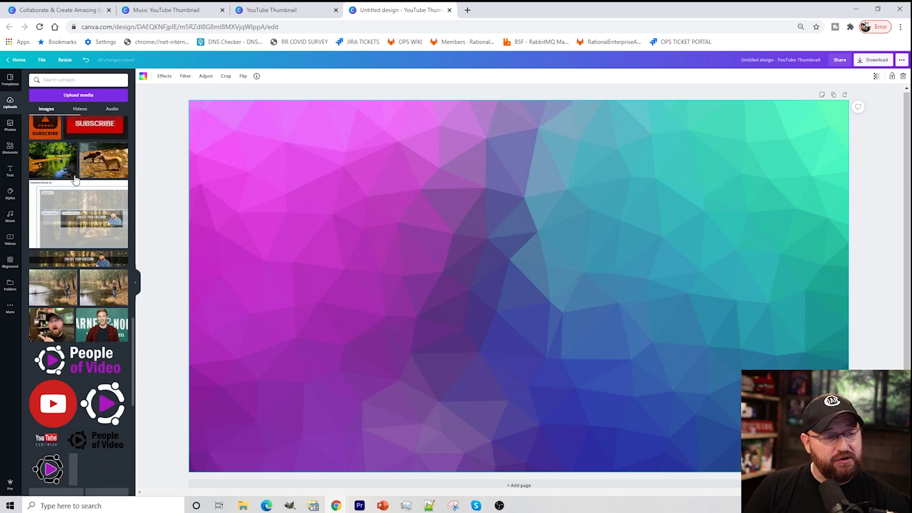
{"action": "scroll", "coordinate": [49, 209], "scroll_direction": "down", "scroll_amount": 6}
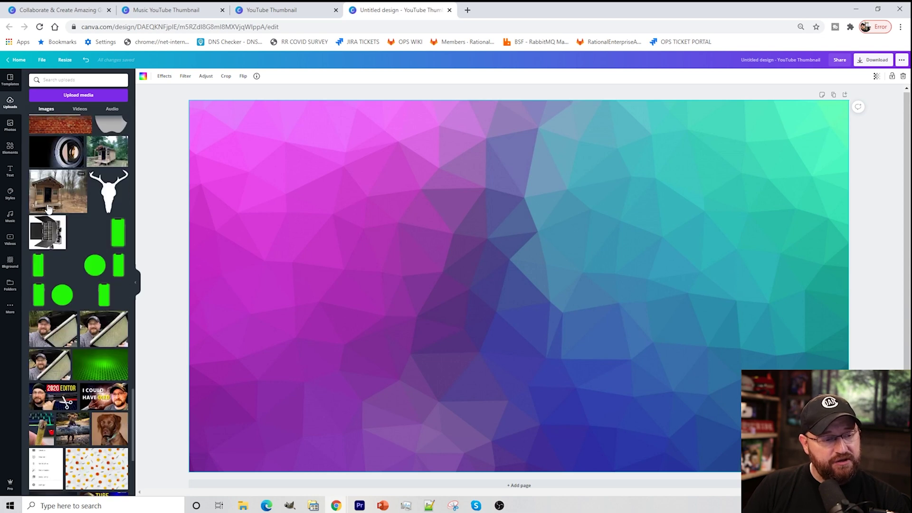
{"action": "left_click", "coordinate": [109, 369]}
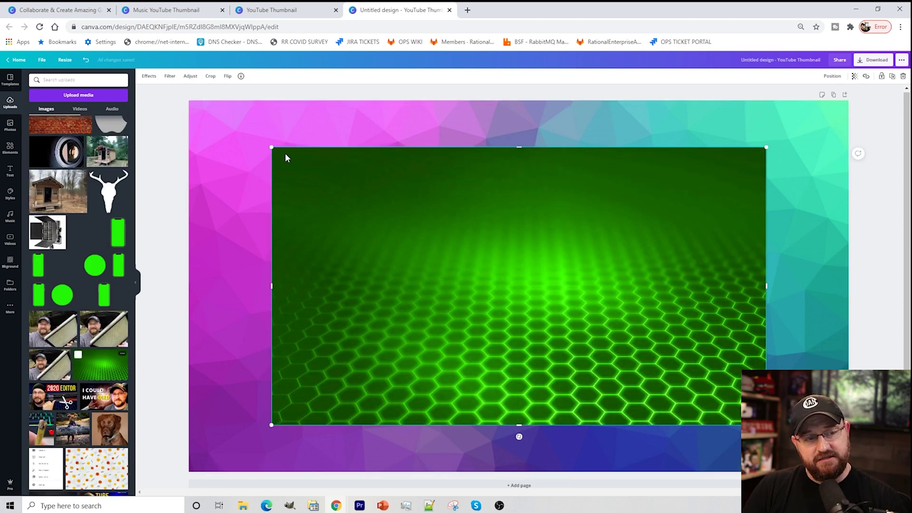
{"action": "right_click", "coordinate": [519, 217]}
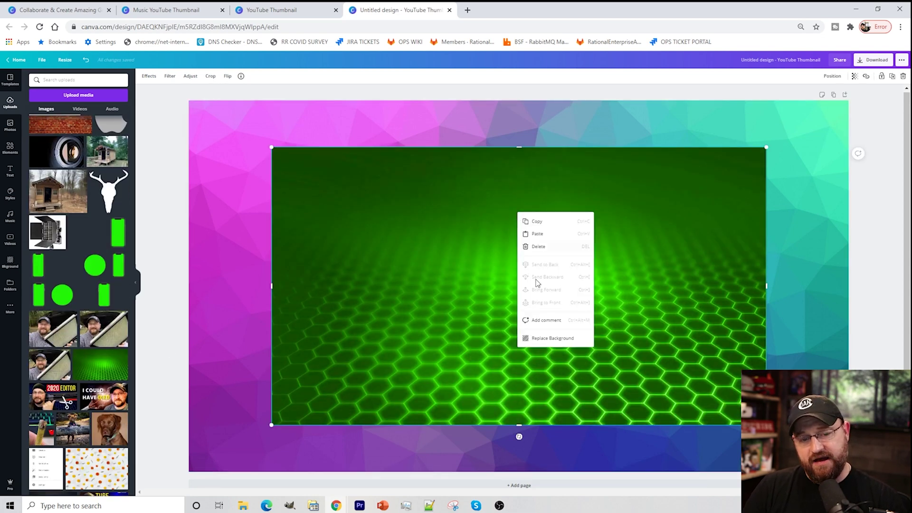
{"action": "left_click", "coordinate": [565, 340]}
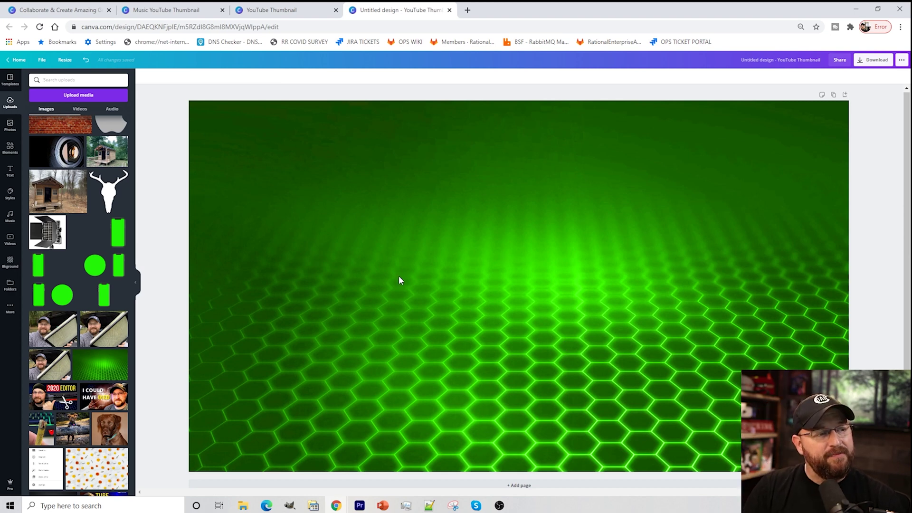
Add the uploaded photo of the man in a black cap and move it slightly up and left
{"action": "scroll", "coordinate": [89, 220], "scroll_direction": "down", "scroll_amount": 10}
{"action": "scroll", "coordinate": [89, 220], "scroll_direction": "up", "scroll_amount": 4}
{"action": "scroll", "coordinate": [89, 220], "scroll_direction": "up", "scroll_amount": 10}
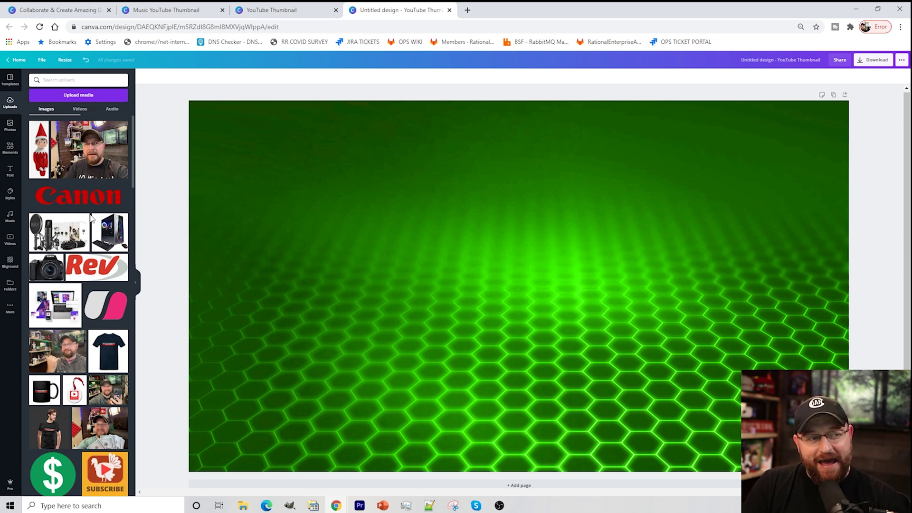
{"action": "left_click", "coordinate": [85, 153]}
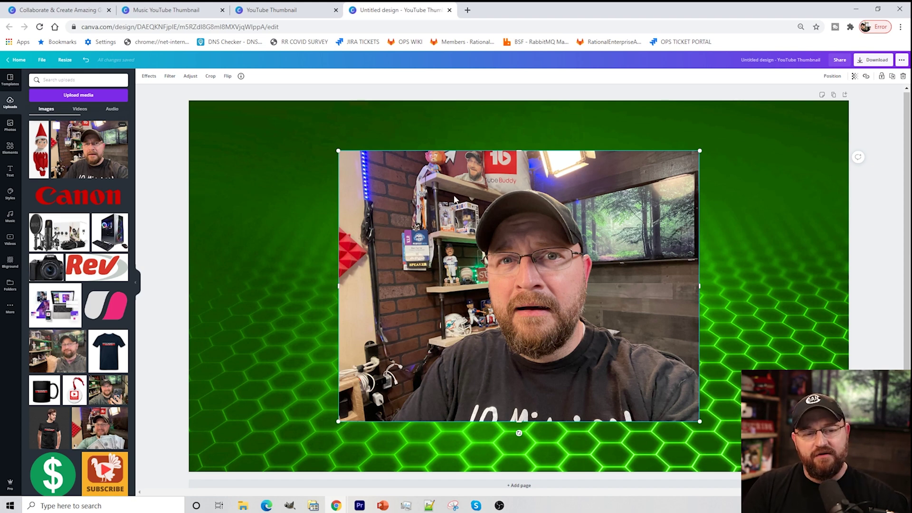
{"action": "left_click_drag", "start_coordinate": [490, 229], "coordinate": [440, 218]}
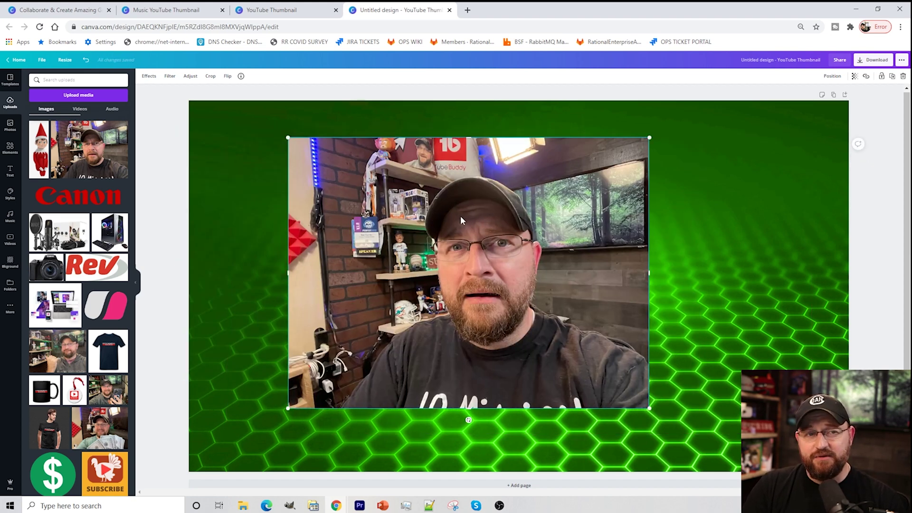
Remove the background of the man's photo, enlarge it to about the thumbnail's full height and move it against the right edge
{"action": "left_click", "coordinate": [149, 76]}
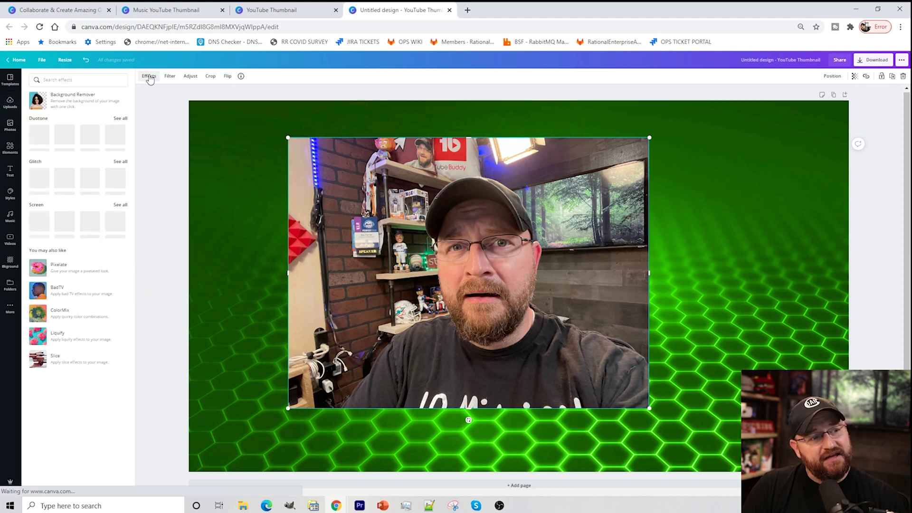
{"action": "left_click", "coordinate": [104, 97]}
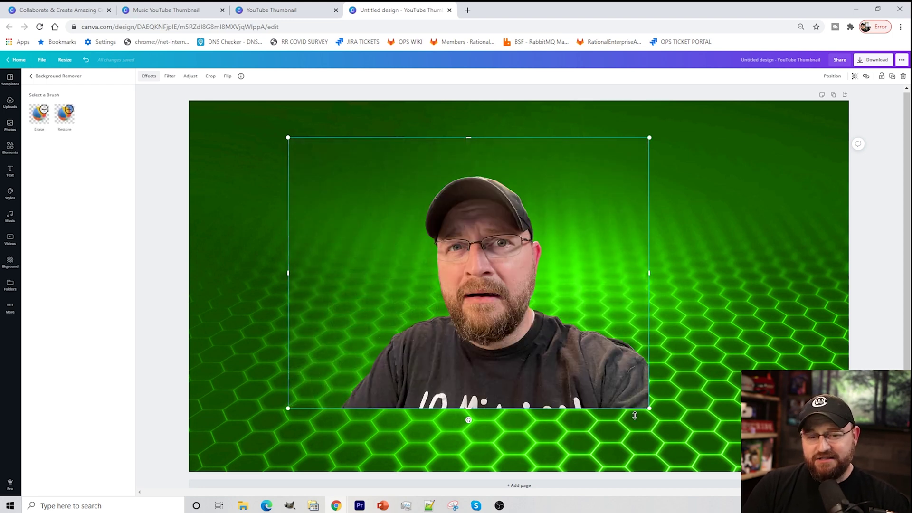
{"action": "left_click_drag", "start_coordinate": [651, 410], "coordinate": [843, 492]}
{"action": "left_click_drag", "start_coordinate": [611, 446], "coordinate": [708, 329]}
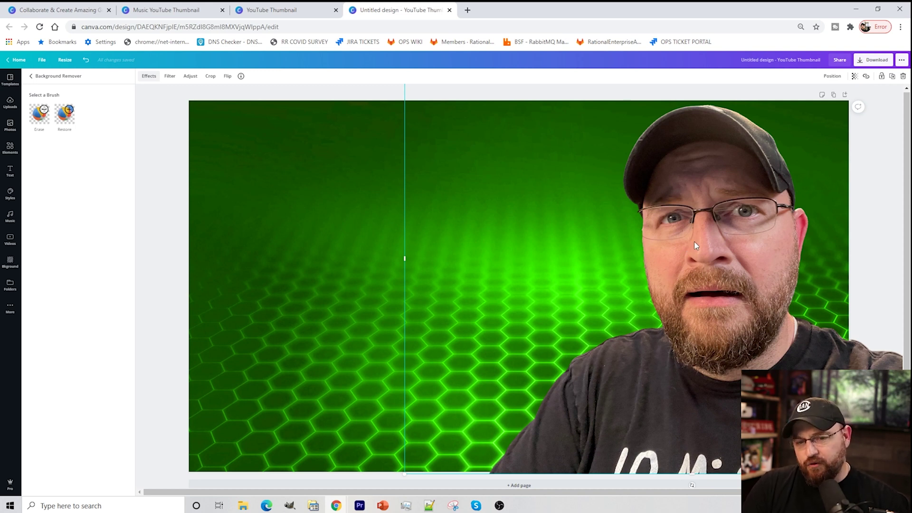
Adjust the man's photo to brightness 7 and contrast 36
{"action": "left_click", "coordinate": [190, 76]}
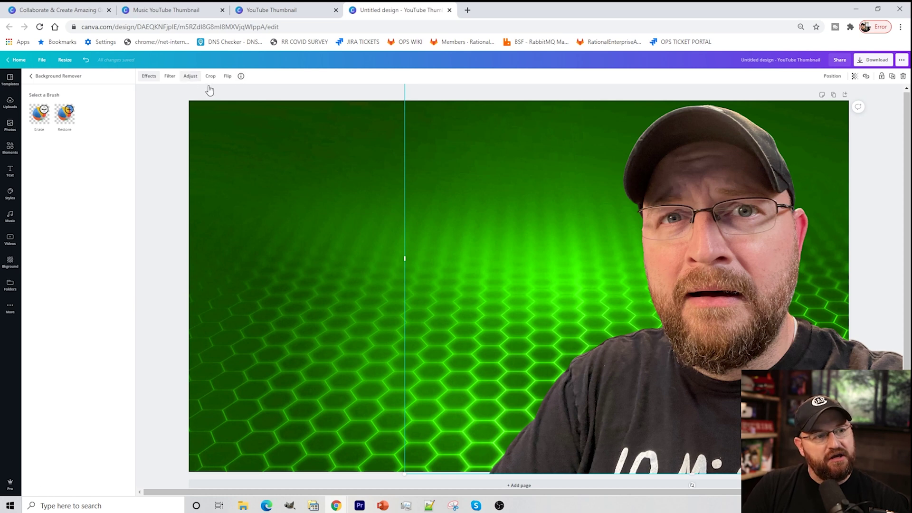
{"action": "left_click_drag", "start_coordinate": [90, 109], "coordinate": [86, 94]}
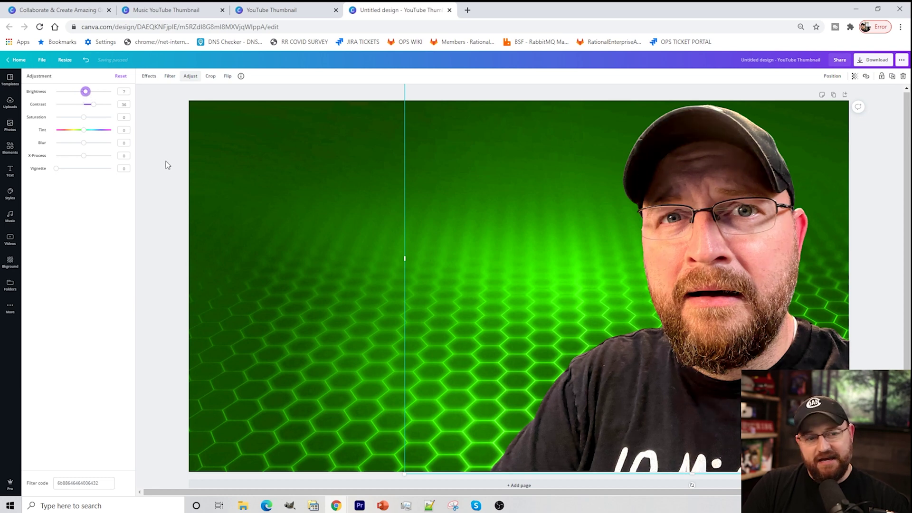
{"action": "left_click", "coordinate": [171, 183]}
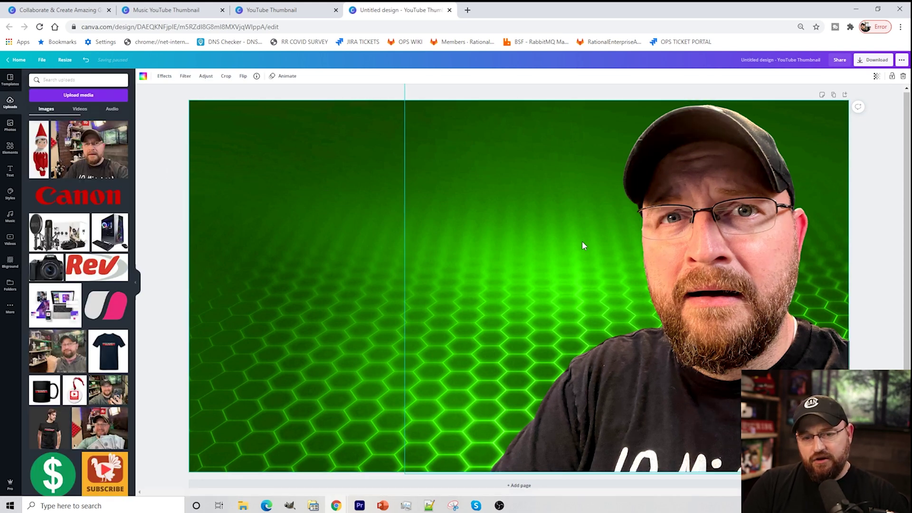
Try the green Press Start font combination on the thumbnail and delete it
{"action": "left_click", "coordinate": [12, 175]}
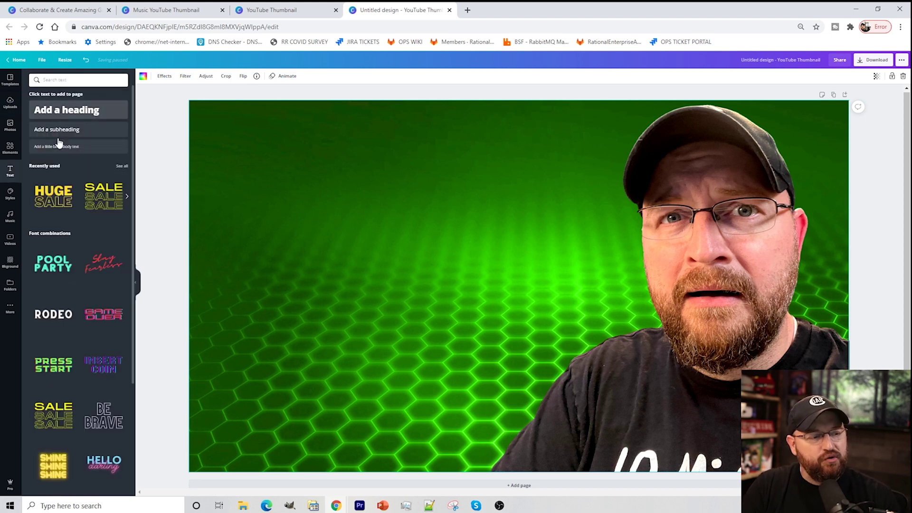
{"action": "left_click", "coordinate": [52, 366]}
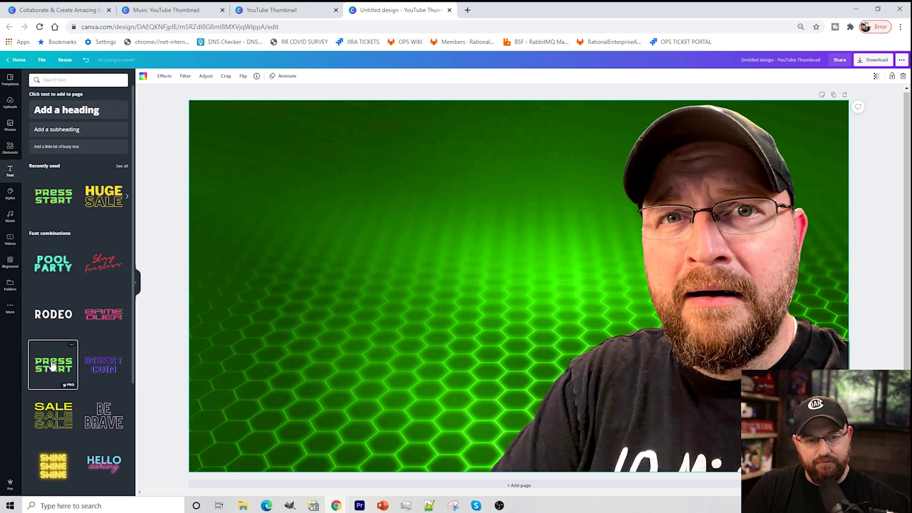
{"action": "left_click_drag", "start_coordinate": [481, 261], "coordinate": [423, 236]}
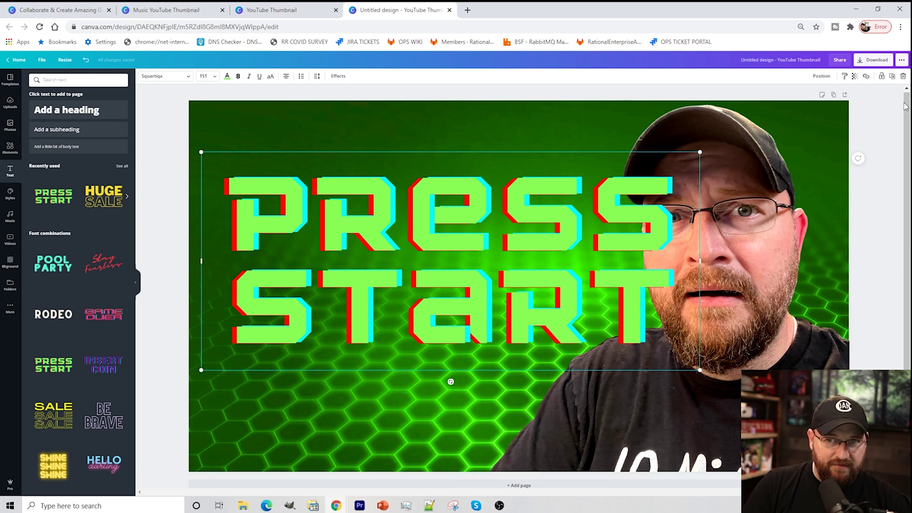
{"action": "left_click", "coordinate": [903, 77]}
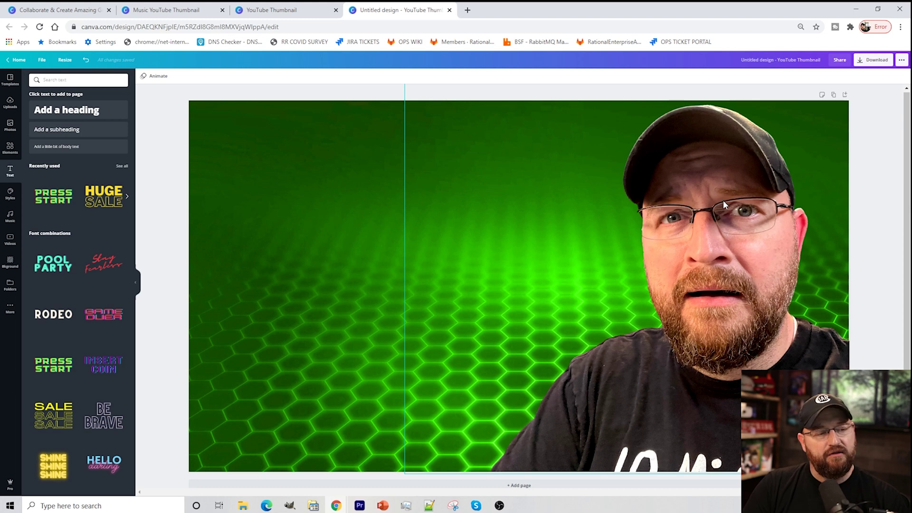
Add a heading reading THIS IS EASY in the thumbnail's upper left and enlarge it to size 81.5
{"action": "left_click", "coordinate": [67, 110]}
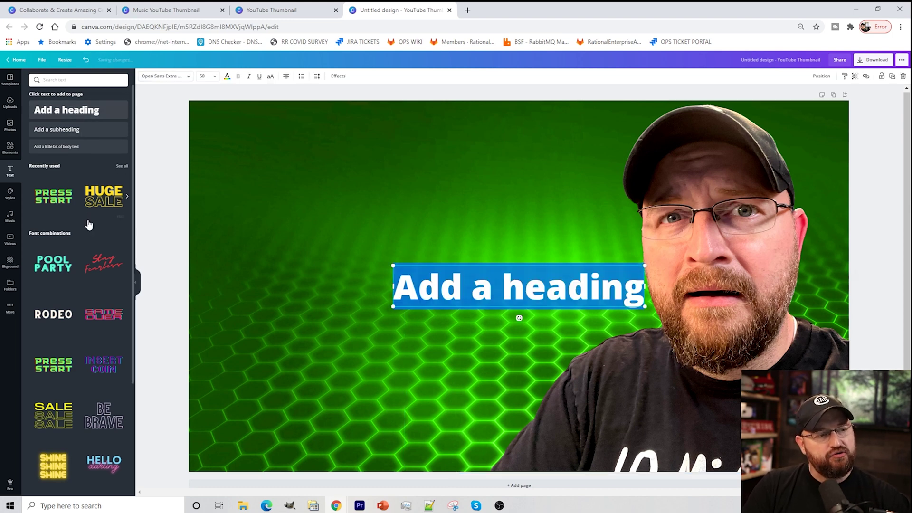
{"action": "left_click_drag", "start_coordinate": [509, 264], "coordinate": [320, 126]}
{"action": "left_click_drag", "start_coordinate": [456, 168], "coordinate": [253, 144]}
{"action": "left_click", "coordinate": [486, 182]}
{"action": "type", "text": "THIS IS EASY"}
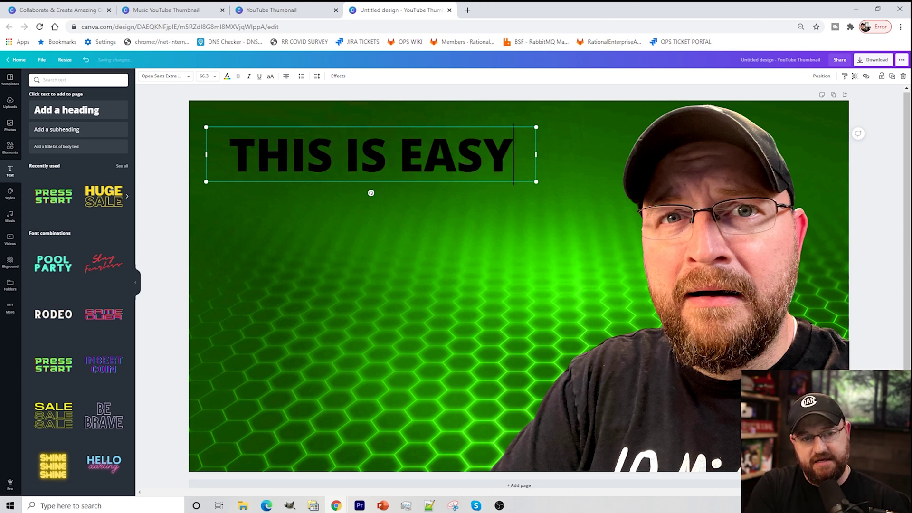
{"action": "left_click_drag", "start_coordinate": [537, 182], "coordinate": [142, 154]}
Try the Horizon and Gagalin fonts on the THIS IS EASY heading
{"action": "left_click", "coordinate": [172, 79]}
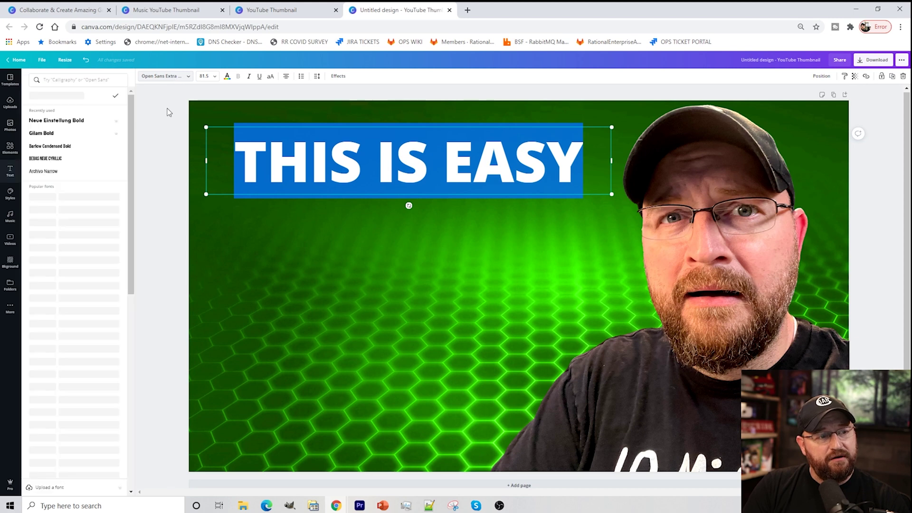
{"action": "scroll", "coordinate": [69, 203], "scroll_direction": "down", "scroll_amount": 10}
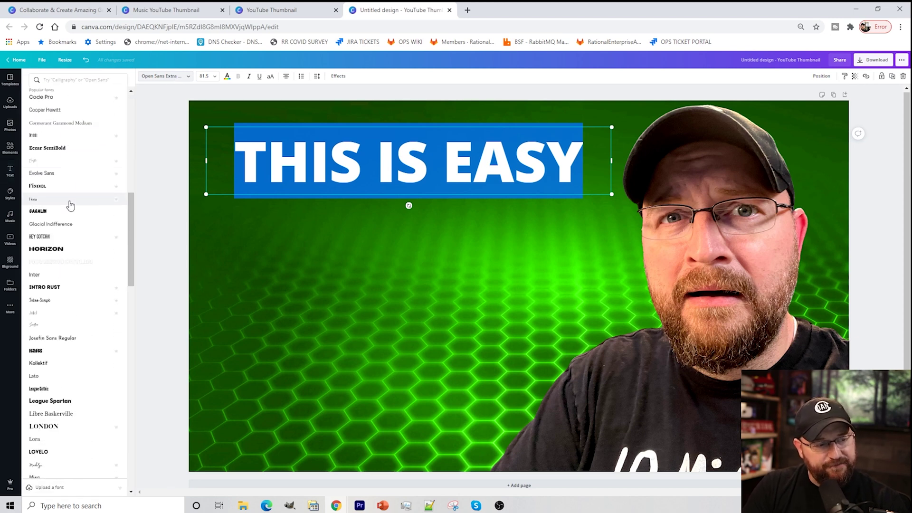
{"action": "left_click", "coordinate": [64, 250]}
{"action": "left_click", "coordinate": [60, 212]}
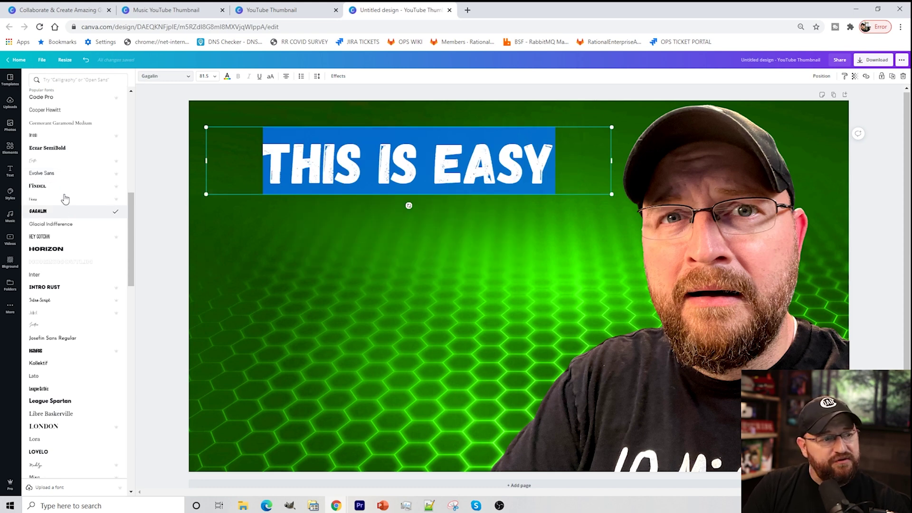
{"action": "scroll", "coordinate": [85, 215], "scroll_direction": "up", "scroll_amount": 5}
{"action": "scroll", "coordinate": [86, 214], "scroll_direction": "up", "scroll_amount": 4}
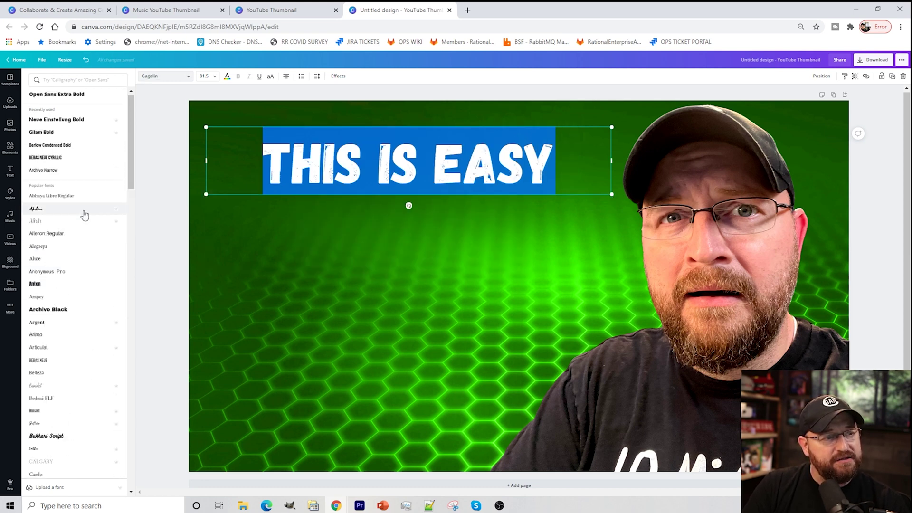
Set the heading in bold Neue Einstellung Bold and colour it white
{"action": "left_click", "coordinate": [56, 119]}
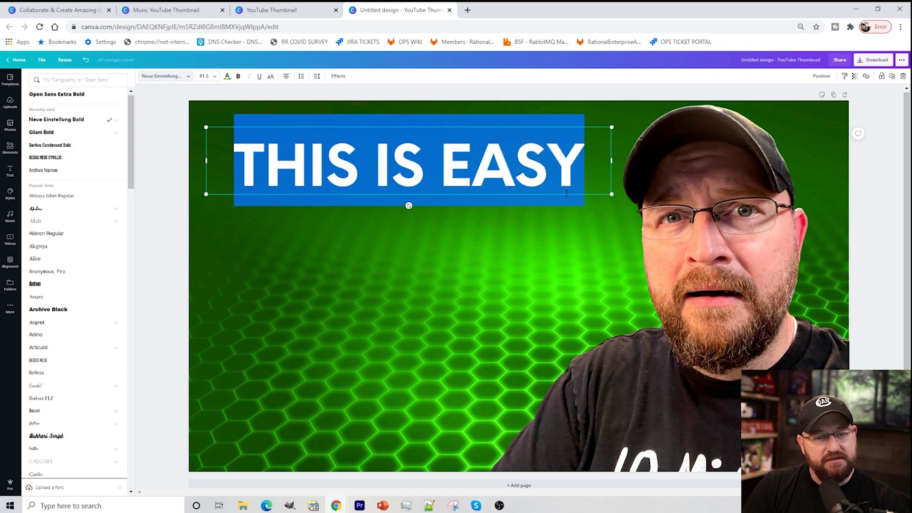
{"action": "left_click", "coordinate": [238, 76]}
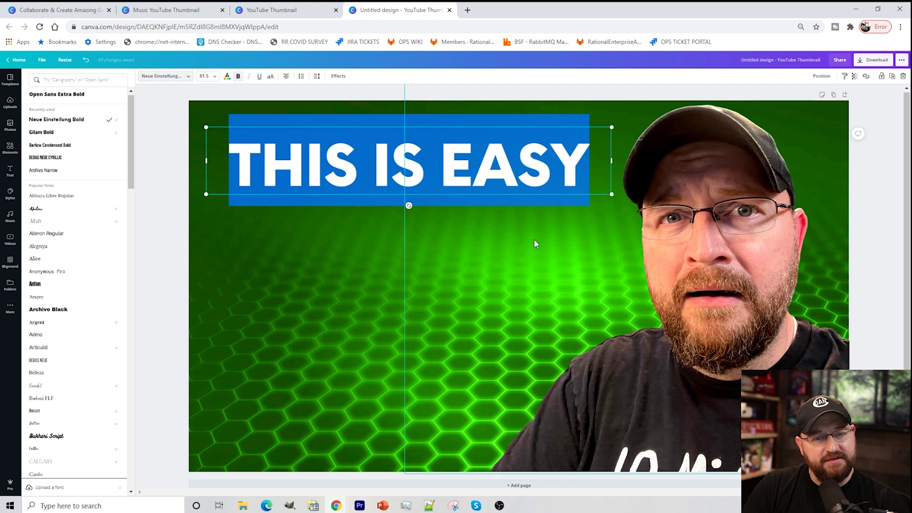
{"action": "left_click", "coordinate": [227, 76]}
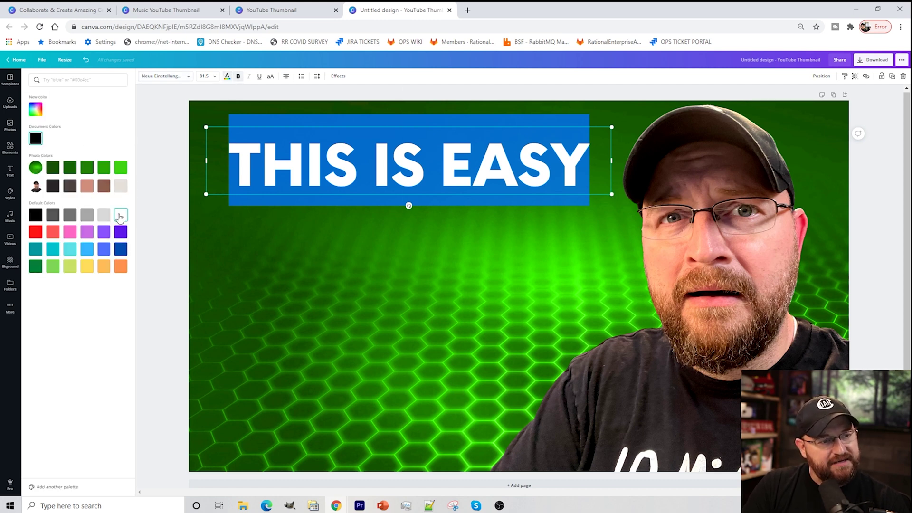
{"action": "left_click", "coordinate": [307, 243]}
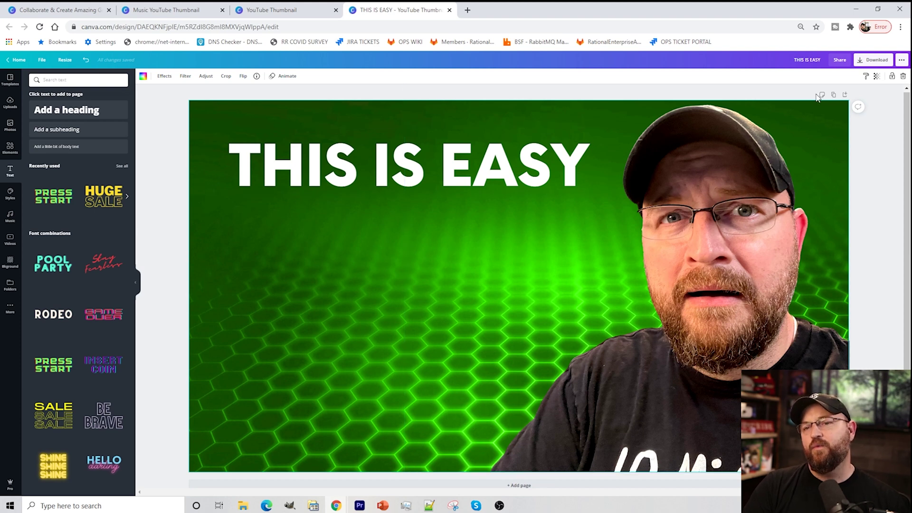
Download the thumbnail as a JPG at size 1 and quality 100, and dismiss the saved-design message
{"action": "left_click", "coordinate": [870, 61]}
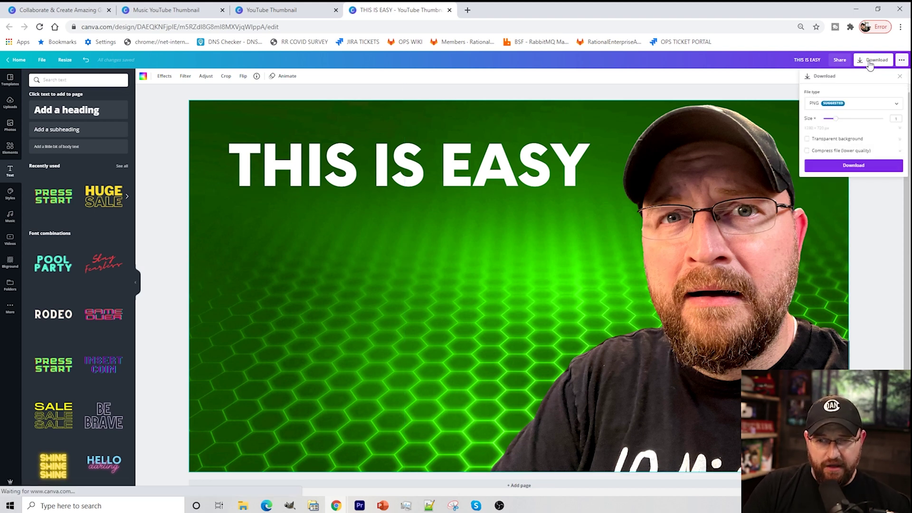
{"action": "left_click", "coordinate": [853, 107]}
{"action": "left_click", "coordinate": [828, 123]}
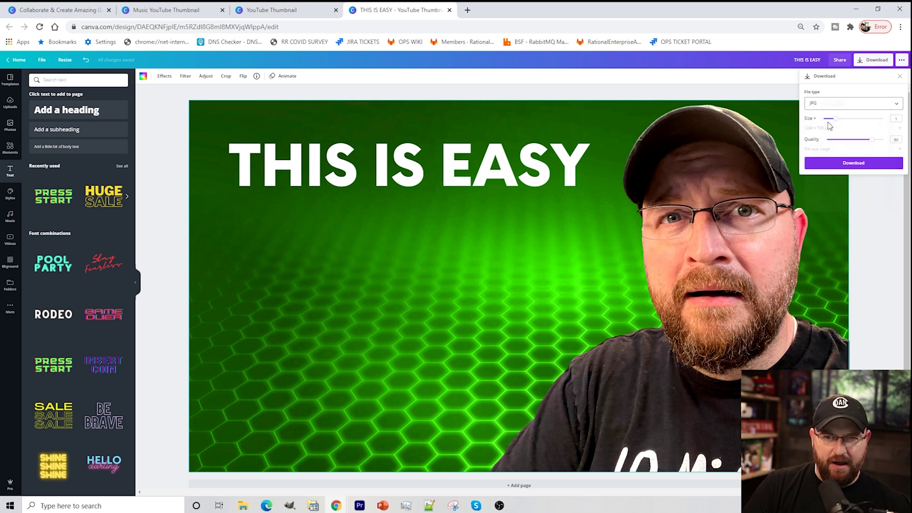
{"action": "left_click_drag", "start_coordinate": [873, 140], "coordinate": [909, 142]}
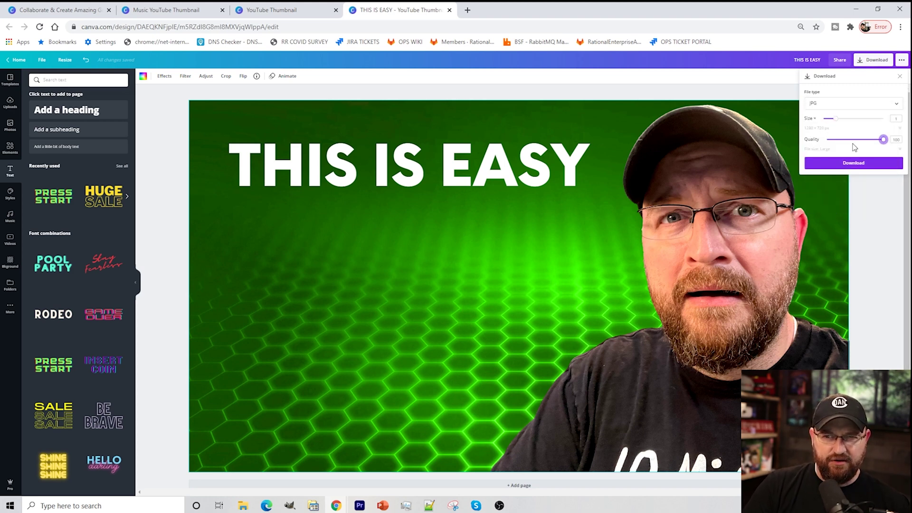
{"action": "left_click", "coordinate": [853, 162]}
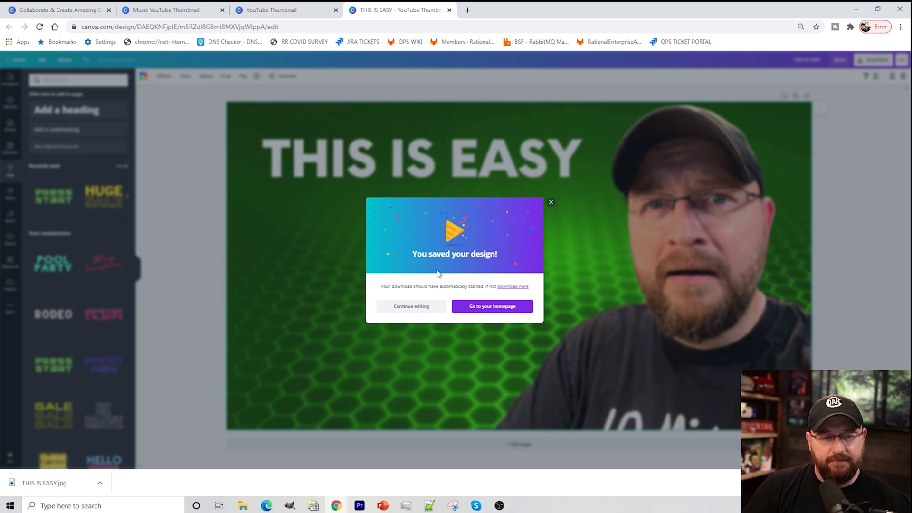
{"action": "left_click", "coordinate": [551, 202]}
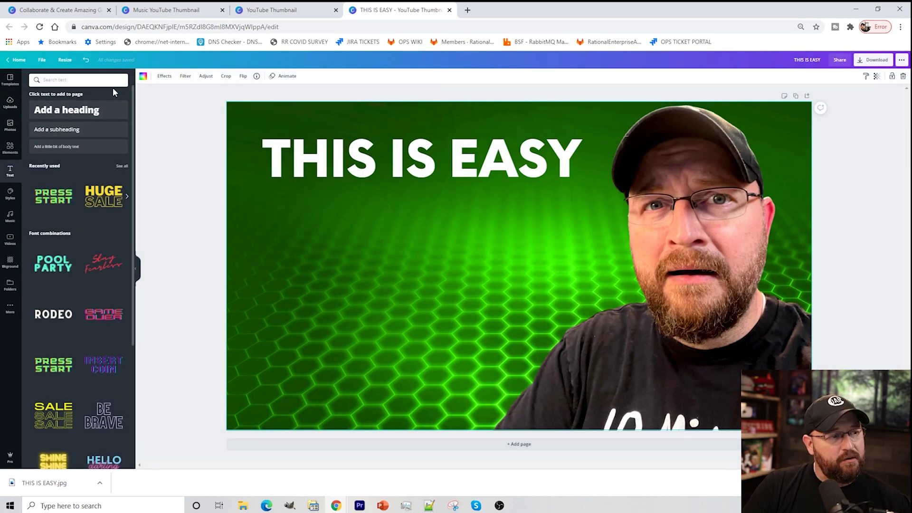
Open the Tube Templates Black Friday banner from all your designs and return to the home page
{"action": "left_click", "coordinate": [19, 59]}
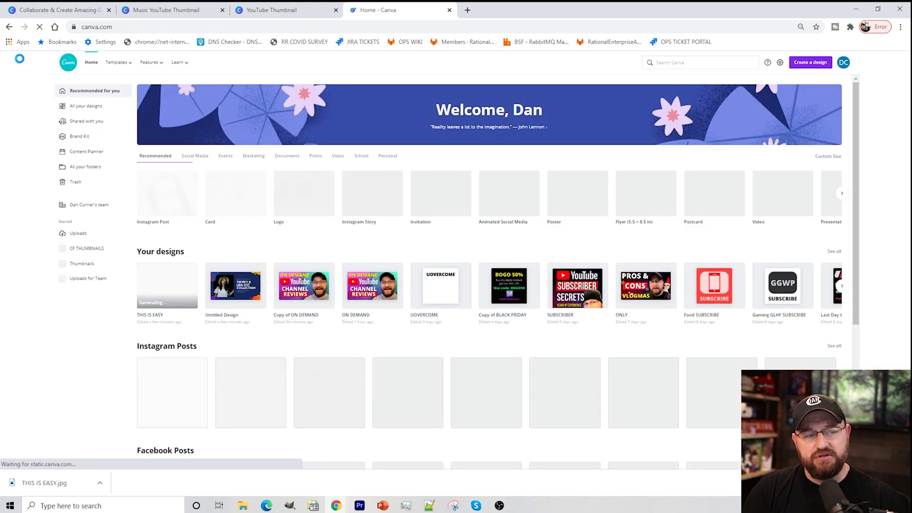
{"action": "left_click", "coordinate": [81, 107]}
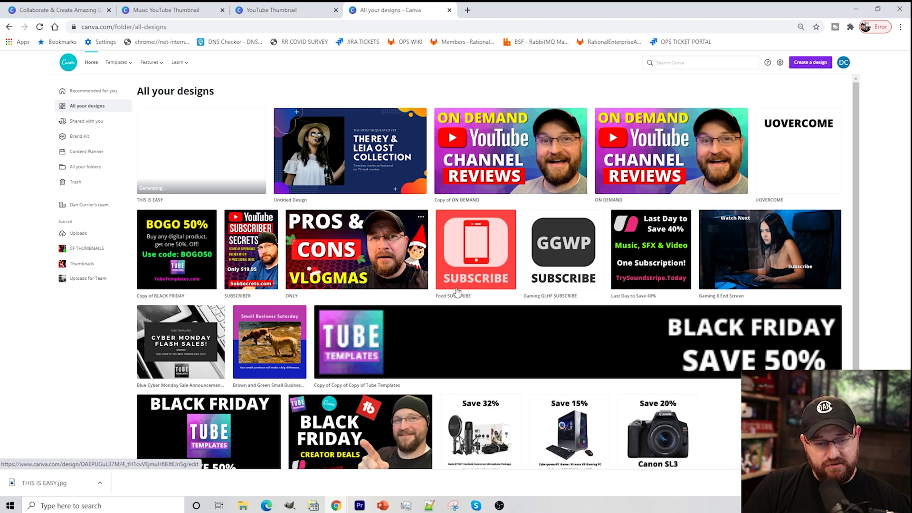
{"action": "left_click", "coordinate": [417, 346]}
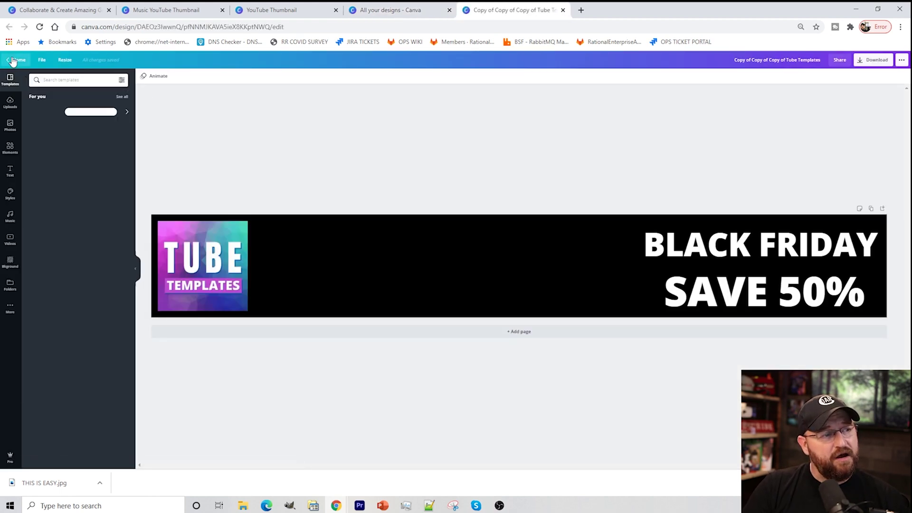
{"action": "left_click", "coordinate": [14, 60]}
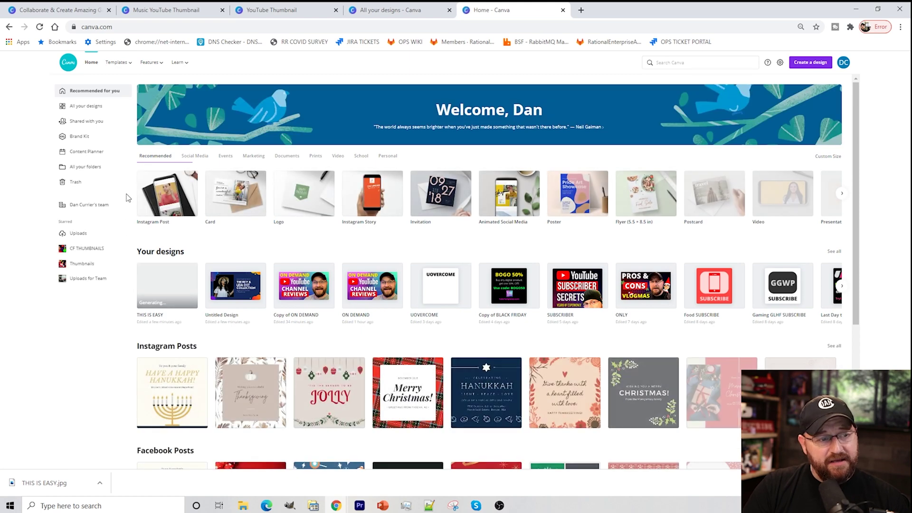
Find the Orange Illustrated Turkey Thanksgiving Card among all your designs and open it
{"action": "left_click", "coordinate": [78, 107]}
{"action": "scroll", "coordinate": [417, 320], "scroll_direction": "down", "scroll_amount": 1}
{"action": "scroll", "coordinate": [417, 321], "scroll_direction": "down", "scroll_amount": 4}
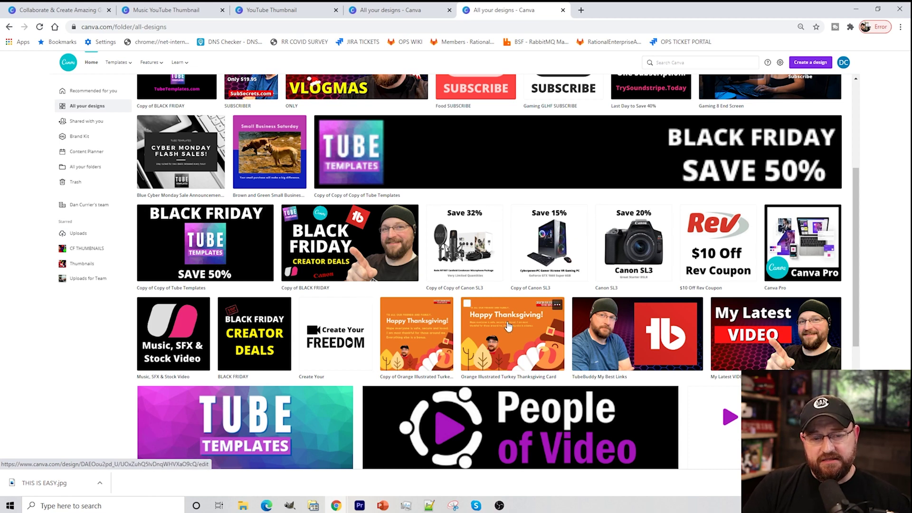
{"action": "left_click", "coordinate": [508, 326]}
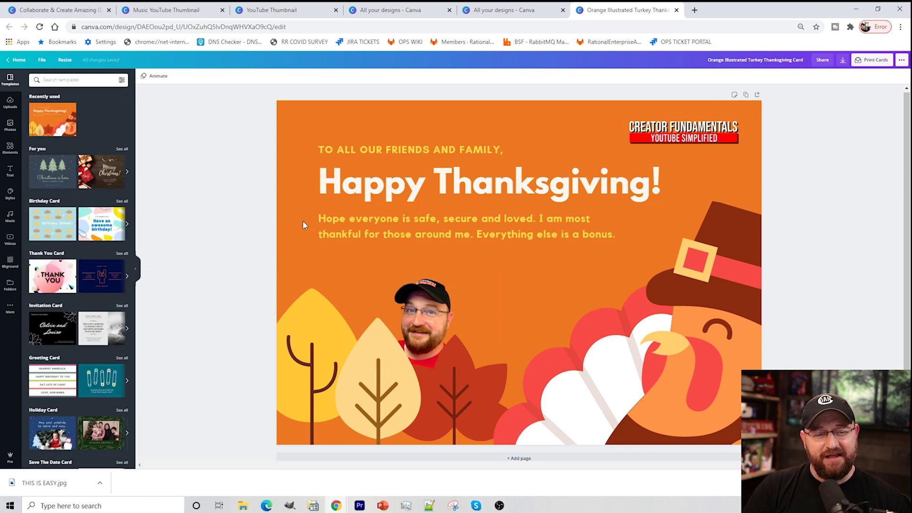
Nudge the cream and dark red leaf trees below the man's face on the Thanksgiving card
{"action": "left_click", "coordinate": [370, 398]}
{"action": "mouse_move", "coordinate": [363, 384]}
{"action": "left_mouse_down"}
{"action": "mouse_move", "coordinate": [336, 295]}
{"action": "mouse_move", "coordinate": [369, 387]}
{"action": "mouse_move", "coordinate": [365, 378]}
{"action": "left_mouse_up"}
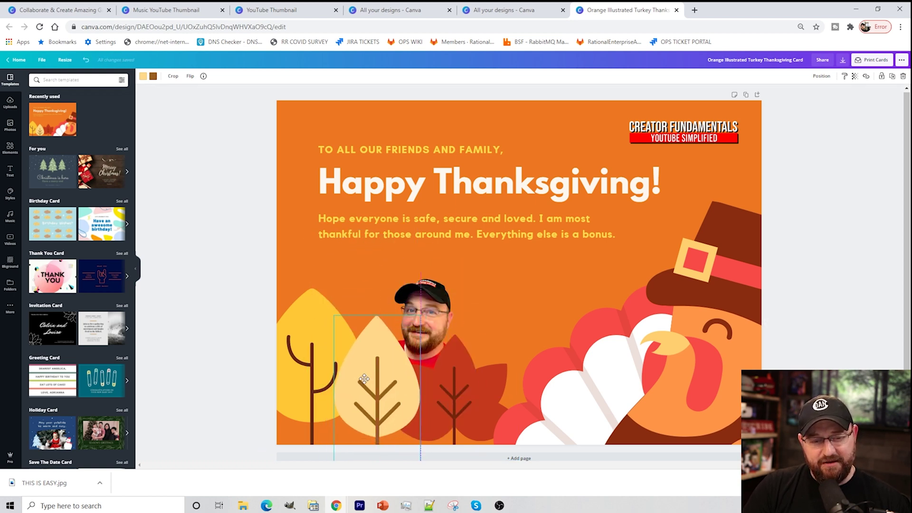
{"action": "left_click_drag", "start_coordinate": [469, 384], "coordinate": [466, 380]}
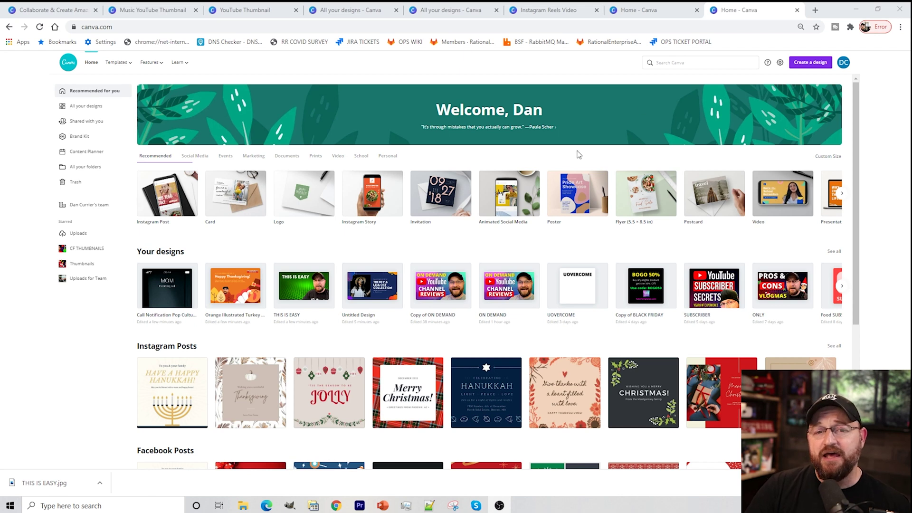
Search for instagram from the home page and open the Instagram Reels Video templates
{"action": "left_click", "coordinate": [672, 65]}
{"action": "type", "text": "instagram"}
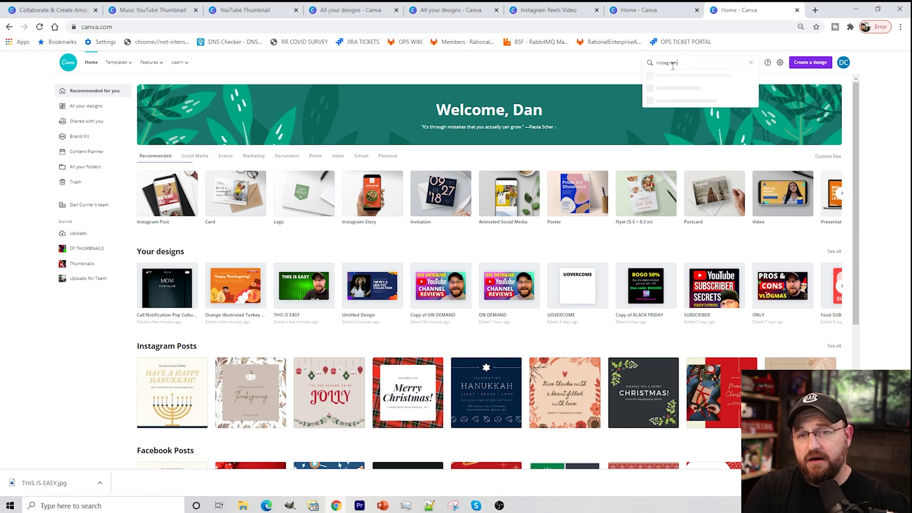
{"action": "left_click", "coordinate": [715, 101]}
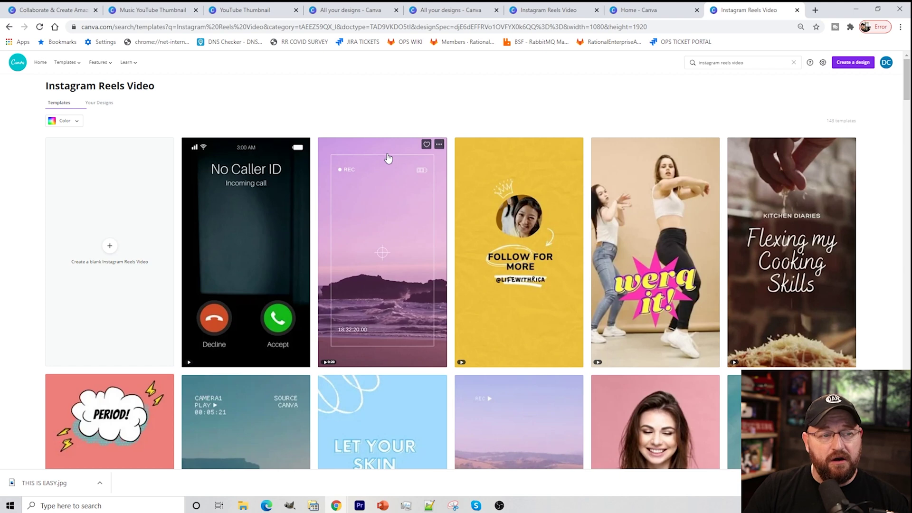
Open the No Caller ID incoming call template and change the caller name to Mom
{"action": "left_click", "coordinate": [210, 234]}
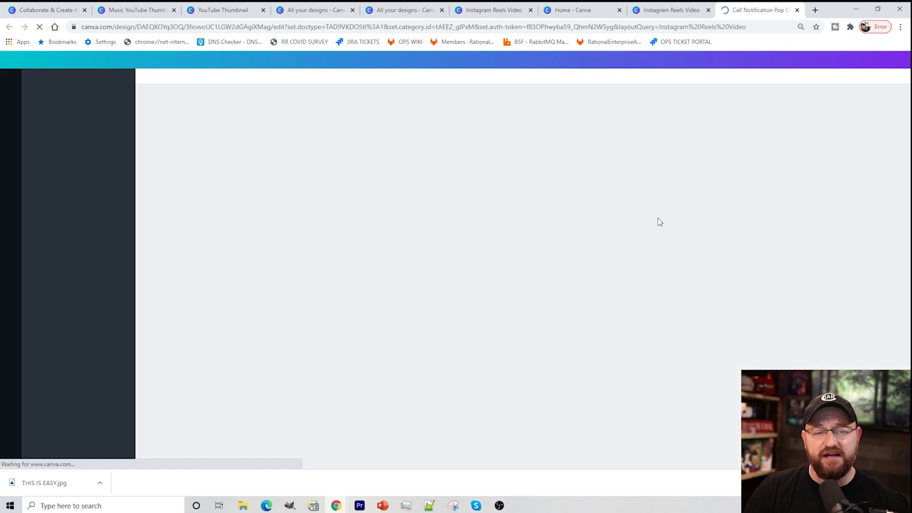
{"action": "left_click", "coordinate": [519, 259]}
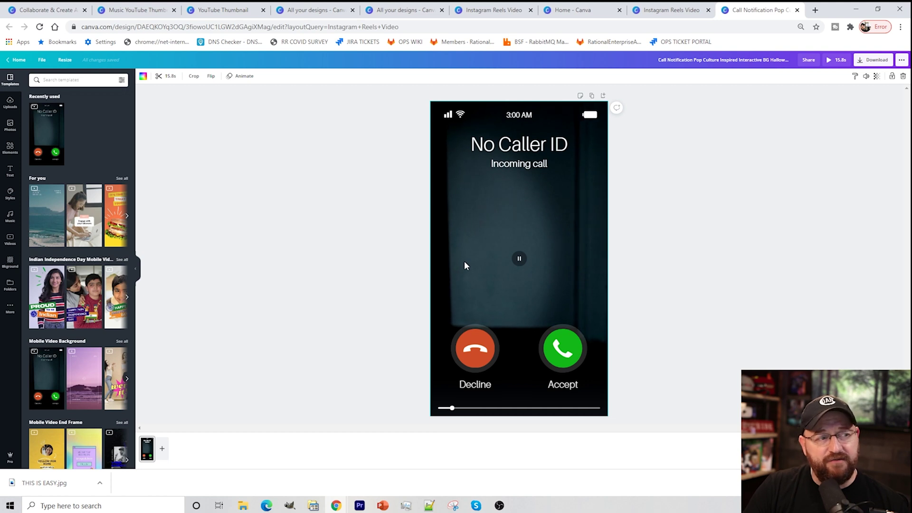
{"action": "left_click", "coordinate": [508, 159]}
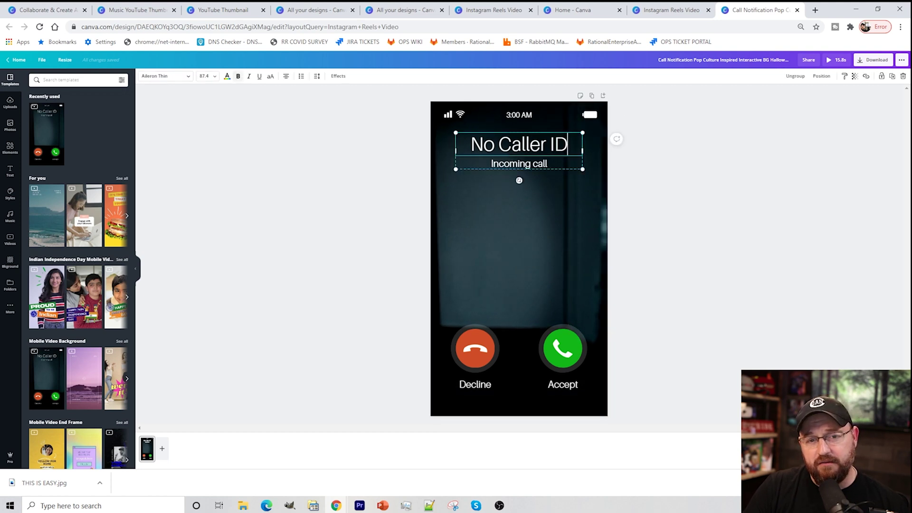
{"action": "key", "text": "BackSpace"}
{"action": "key", "text": "BackSpace"}
{"action": "key", "text": "BackSpace"}
{"action": "key", "text": "BackSpace"}
{"action": "key", "text": "BackSpace"}
{"action": "key", "text": "BackSpace"}
{"action": "key", "text": "BackSpace"}
{"action": "key", "text": "BackSpace"}
{"action": "key", "text": "BackSpace"}
{"action": "key", "text": "BackSpace"}
{"action": "key", "text": "BackSpace"}
{"action": "key", "text": "BackSpace"}
{"action": "type", "text": "Mom"}
{"action": "left_click", "coordinate": [722, 261]}
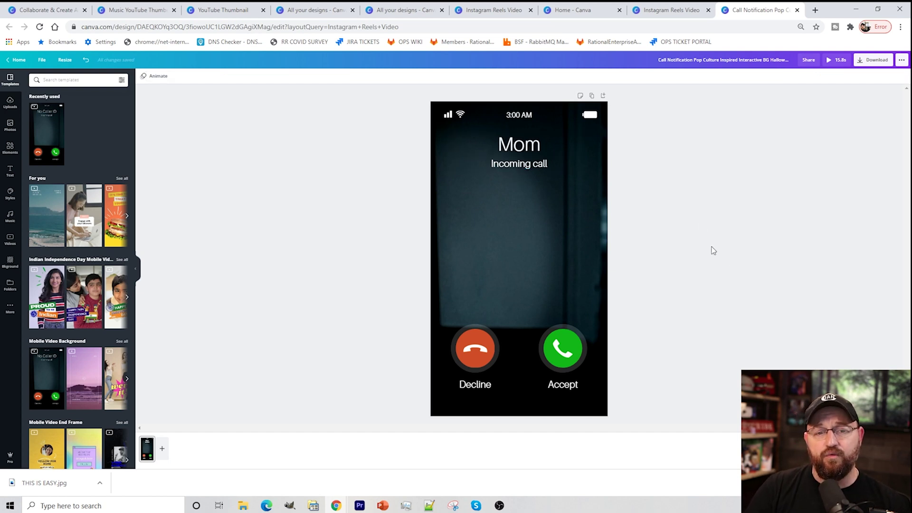
Play a full preview of the incoming call video and close the preview
{"action": "left_click", "coordinate": [829, 61]}
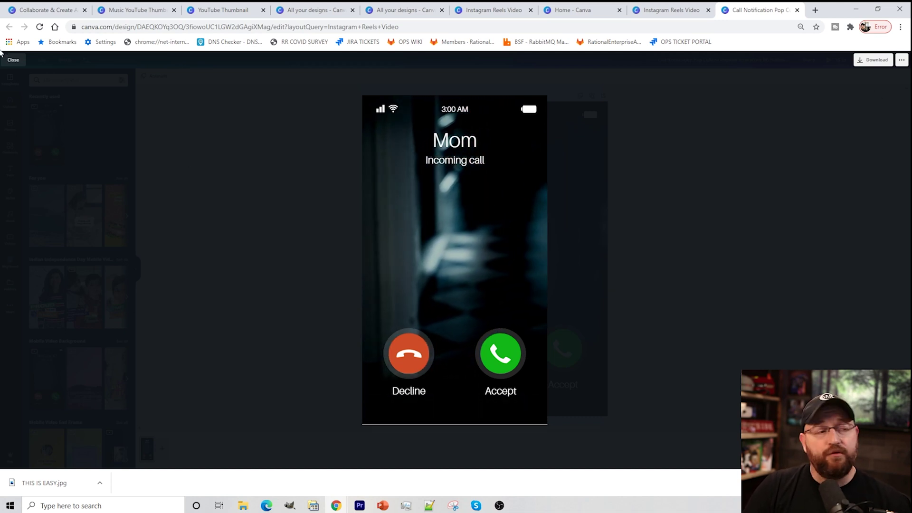
{"action": "left_click", "coordinate": [11, 60]}
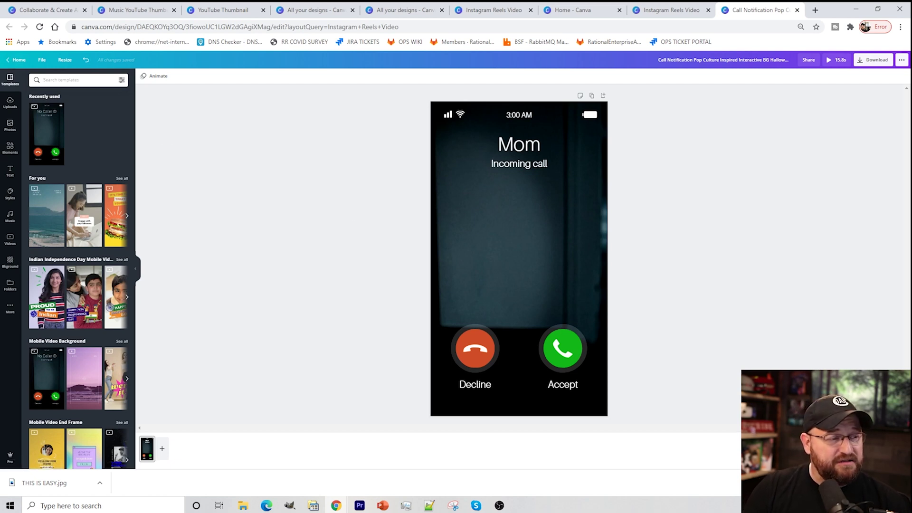
Return to the home page and browse the Social Media design types
{"action": "left_click", "coordinate": [18, 60]}
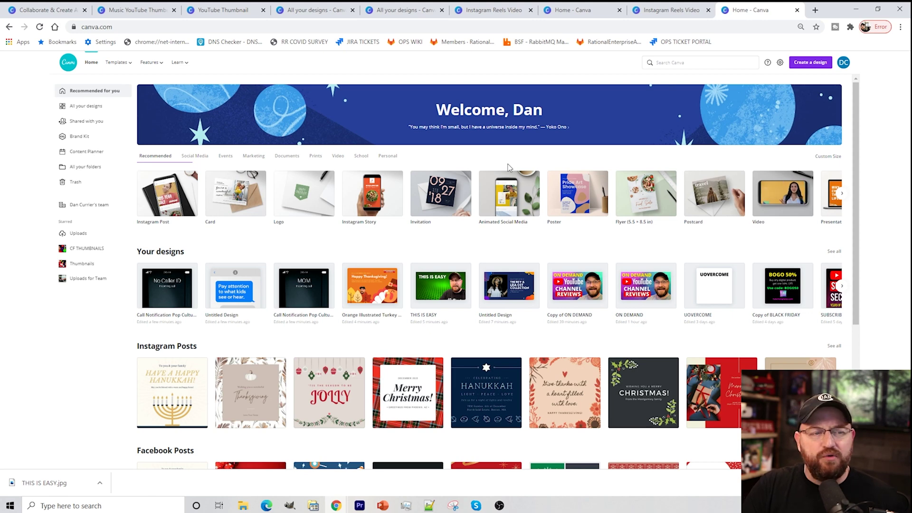
{"action": "left_click", "coordinate": [194, 156]}
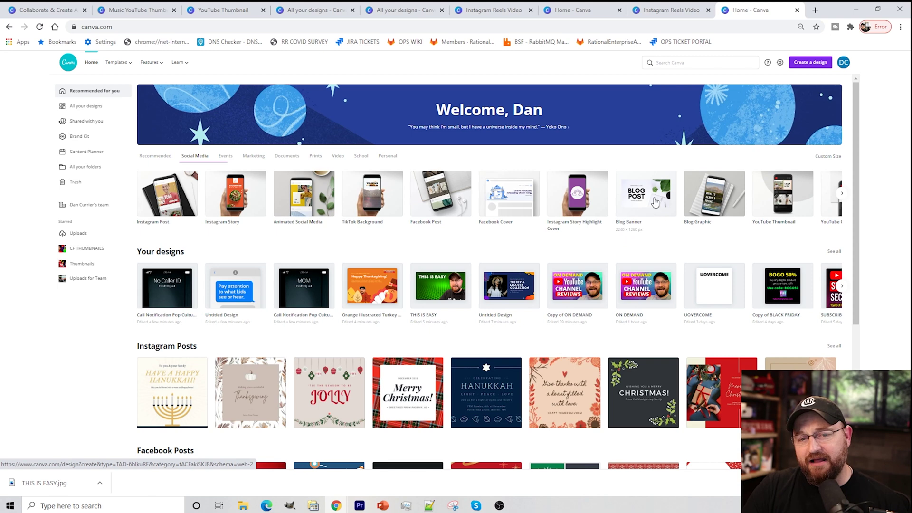
{"action": "left_click", "coordinate": [841, 194]}
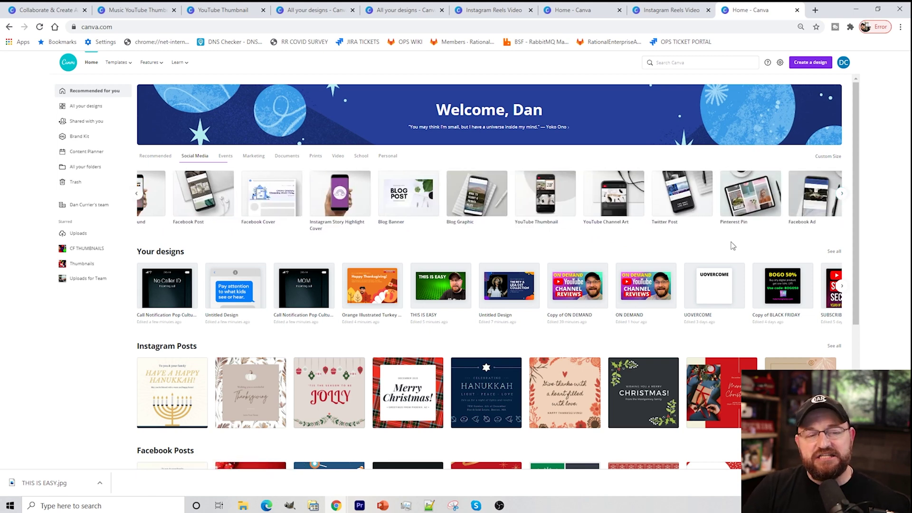
Search for pinterest pin, open the Pinterest Pin templates and look through them
{"action": "left_click", "coordinate": [678, 63]}
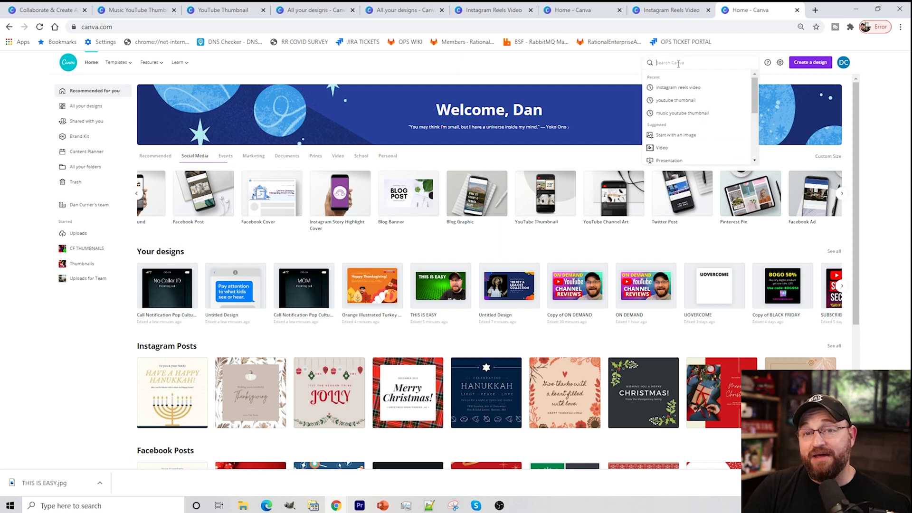
{"action": "type", "text": "post"}
{"action": "key", "text": "BackSpace"}
{"action": "key", "text": "BackSpace"}
{"action": "key", "text": "BackSpace"}
{"action": "type", "text": "interes"}
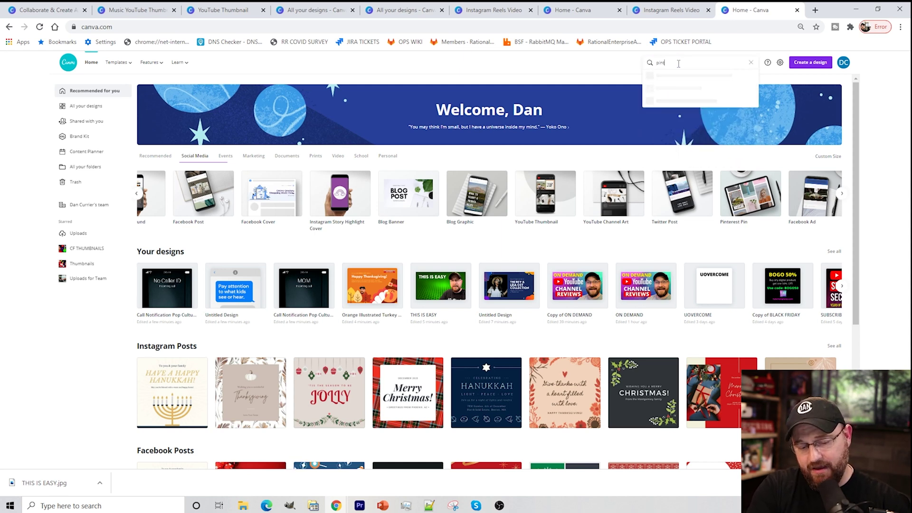
{"action": "type", "text": "t pin"}
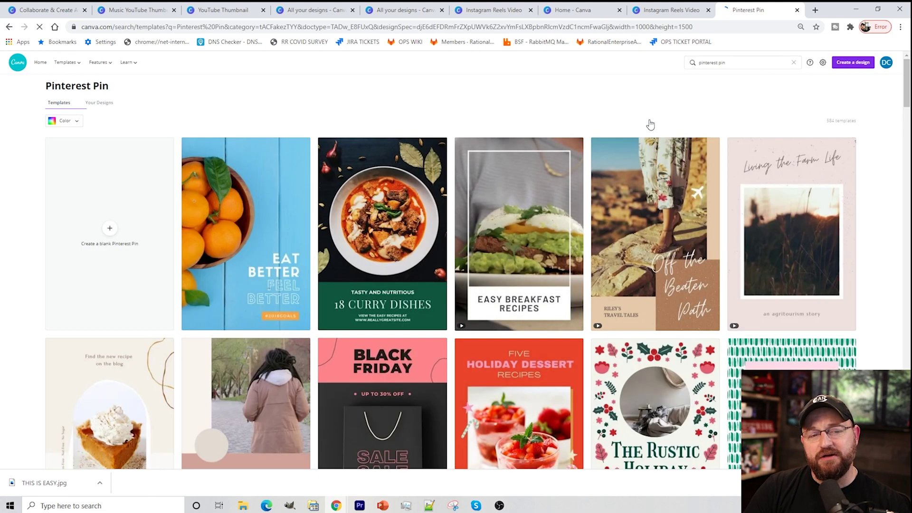
{"action": "scroll", "coordinate": [605, 286], "scroll_direction": "down", "scroll_amount": 3}
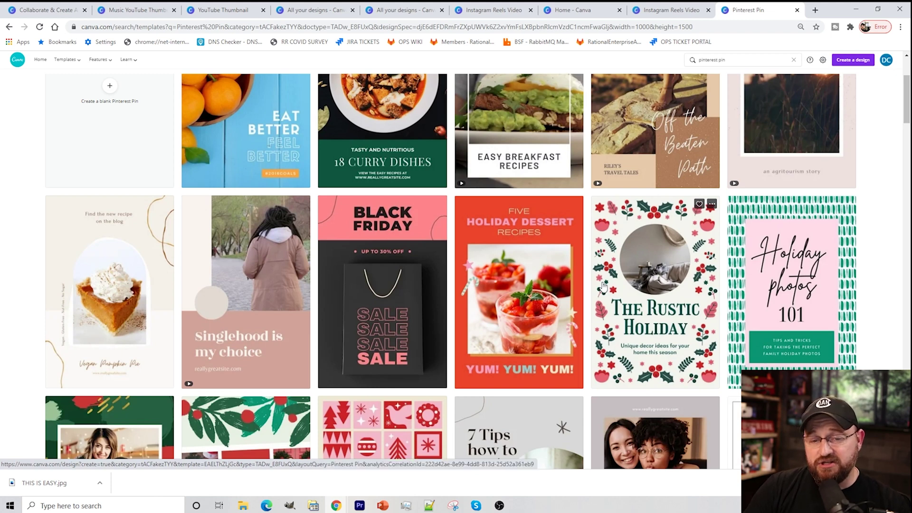
{"action": "scroll", "coordinate": [163, 203], "scroll_direction": "up", "scroll_amount": 3}
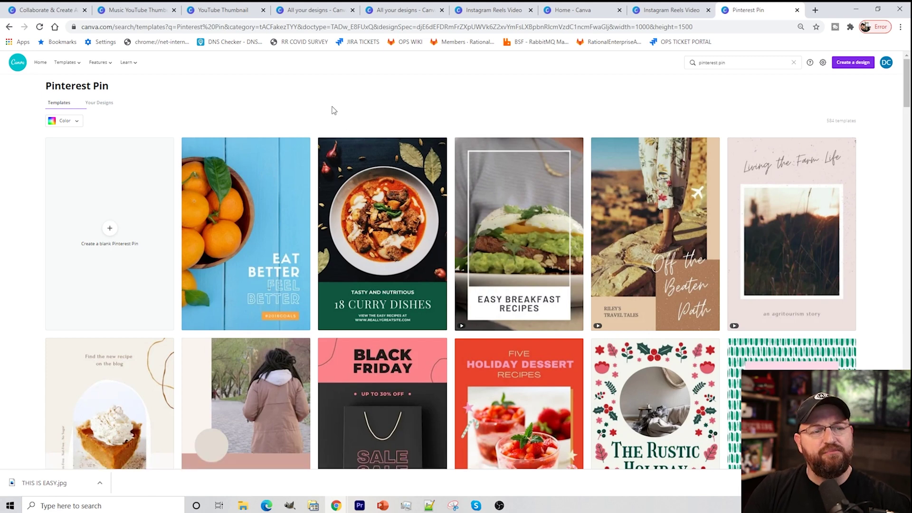
Go to the canva.com/pricing page and switch the Pro plan to yearly billing
{"action": "left_click", "coordinate": [117, 29]}
{"action": "left_click", "coordinate": [125, 30]}
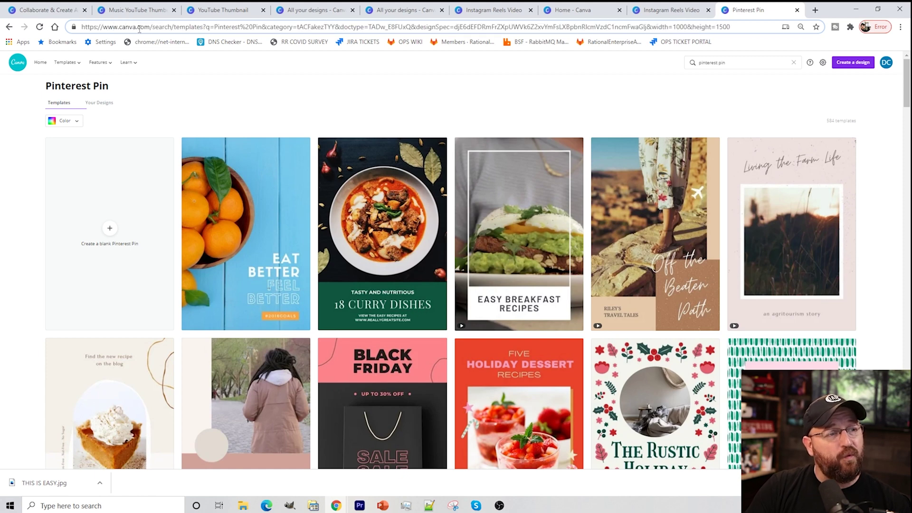
{"action": "left_click_drag", "start_coordinate": [151, 27], "coordinate": [775, 49]}
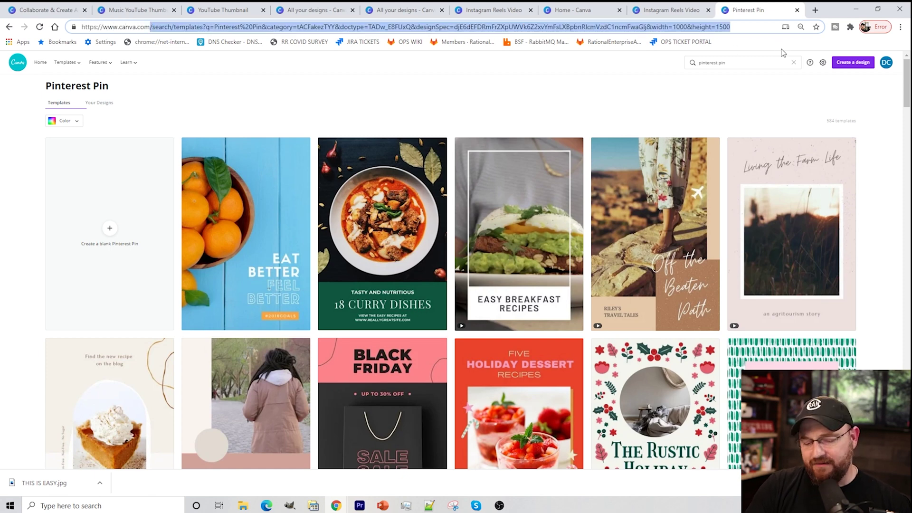
{"action": "type", "text": "/"}
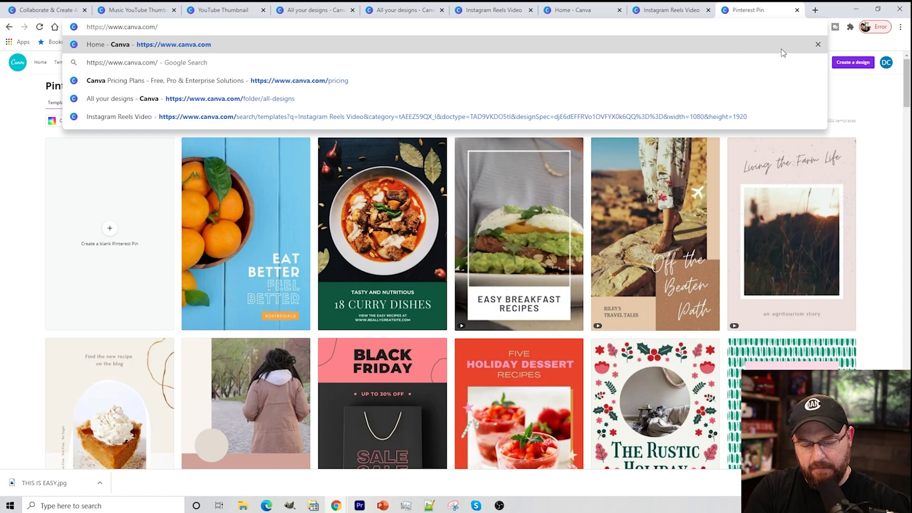
{"action": "type", "text": "pricing"}
{"action": "key", "text": "Return"}
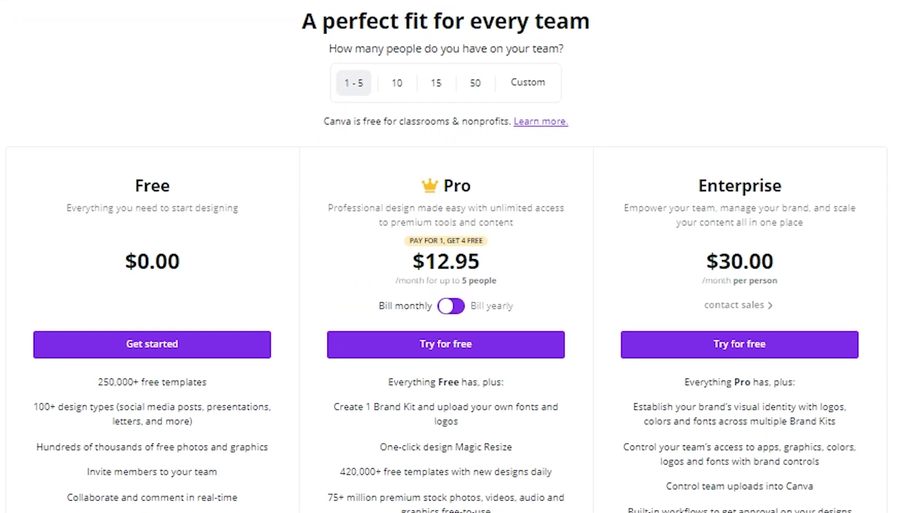
{"action": "left_click", "coordinate": [455, 308]}
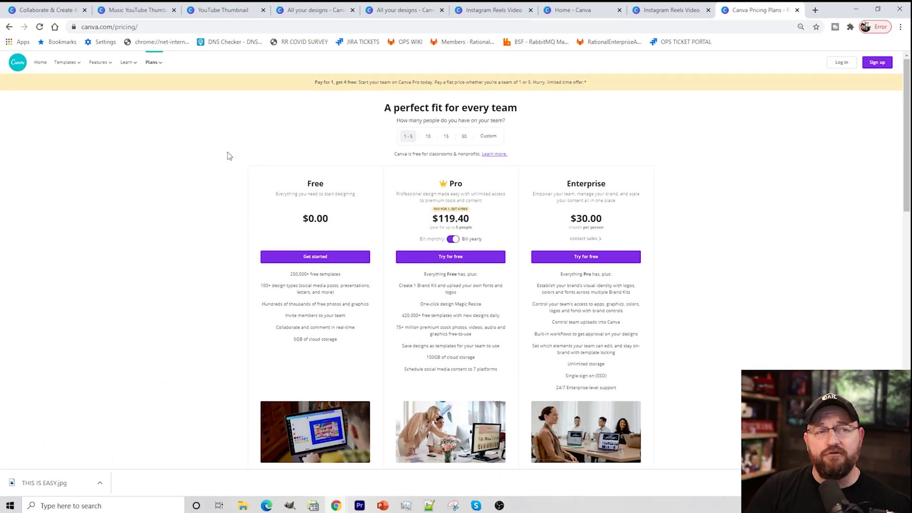
Open the original ON DEMAND thumbnail from all your designs and select its CHANNEL text
{"action": "left_click", "coordinate": [40, 62]}
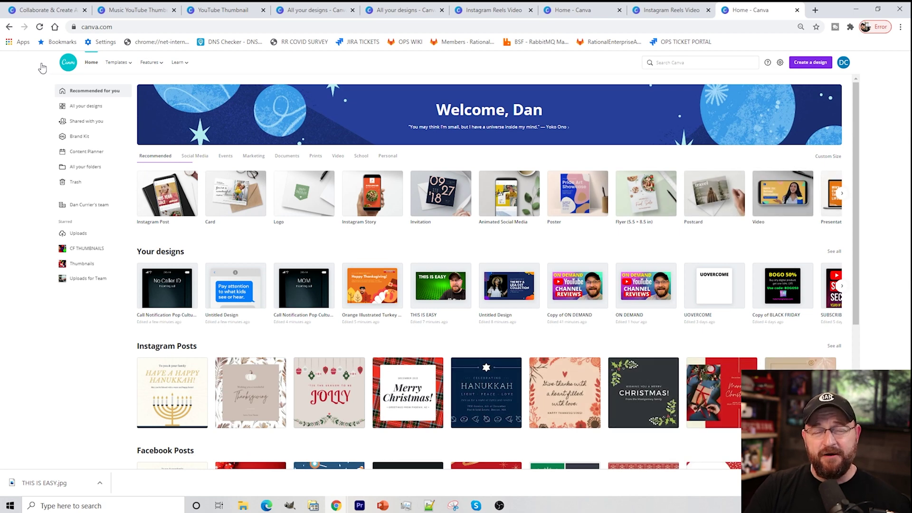
{"action": "left_click", "coordinate": [83, 106]}
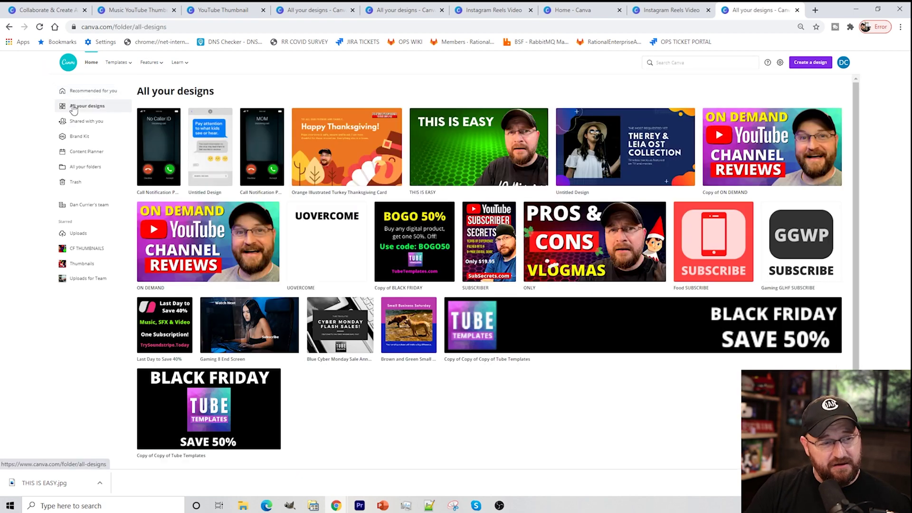
{"action": "left_click", "coordinate": [237, 254]}
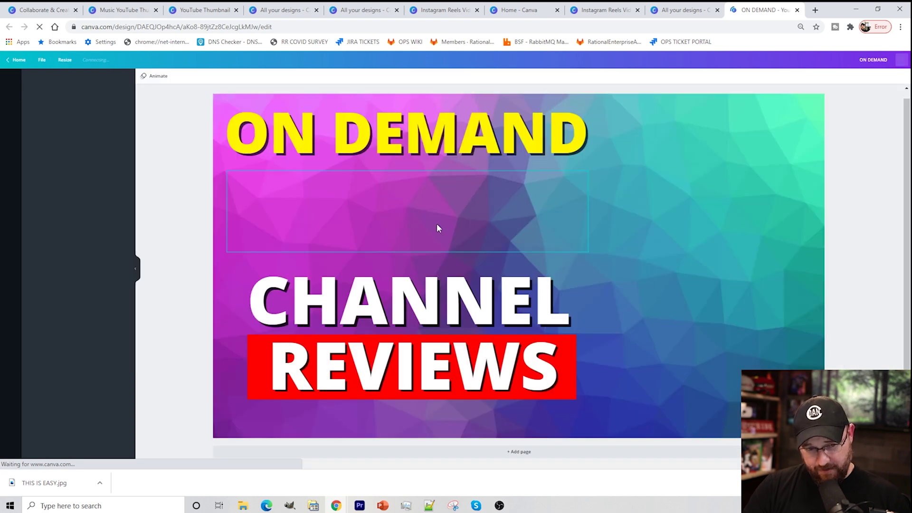
{"action": "left_click", "coordinate": [495, 236]}
{"action": "left_click", "coordinate": [487, 307]}
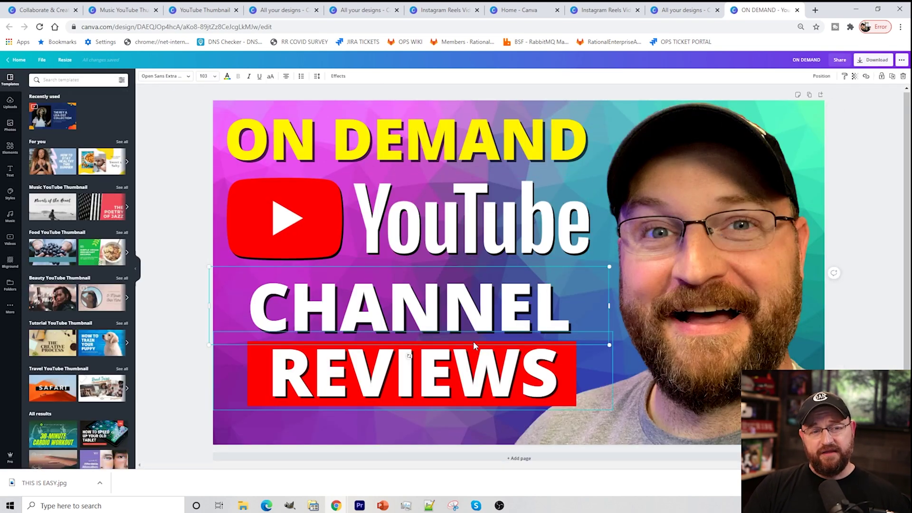